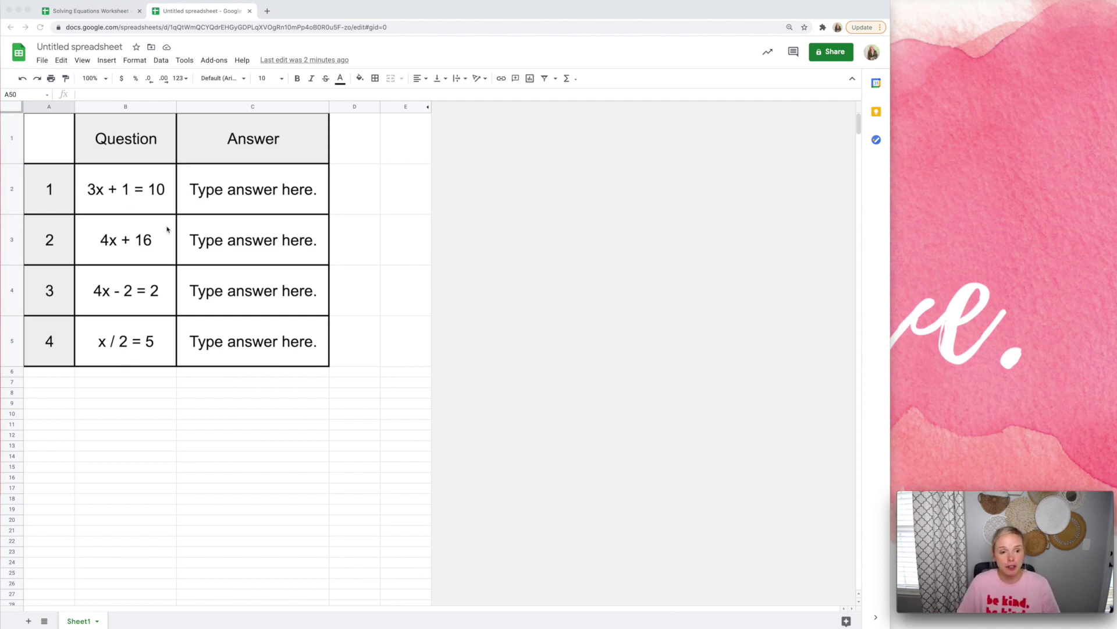
# Step: Correct question 2 in B3 from 4x + 16 to 4x = 16
pyautogui.doubleClick(133, 241)
pyautogui.press('BackSpace')
pyautogui.write('=')
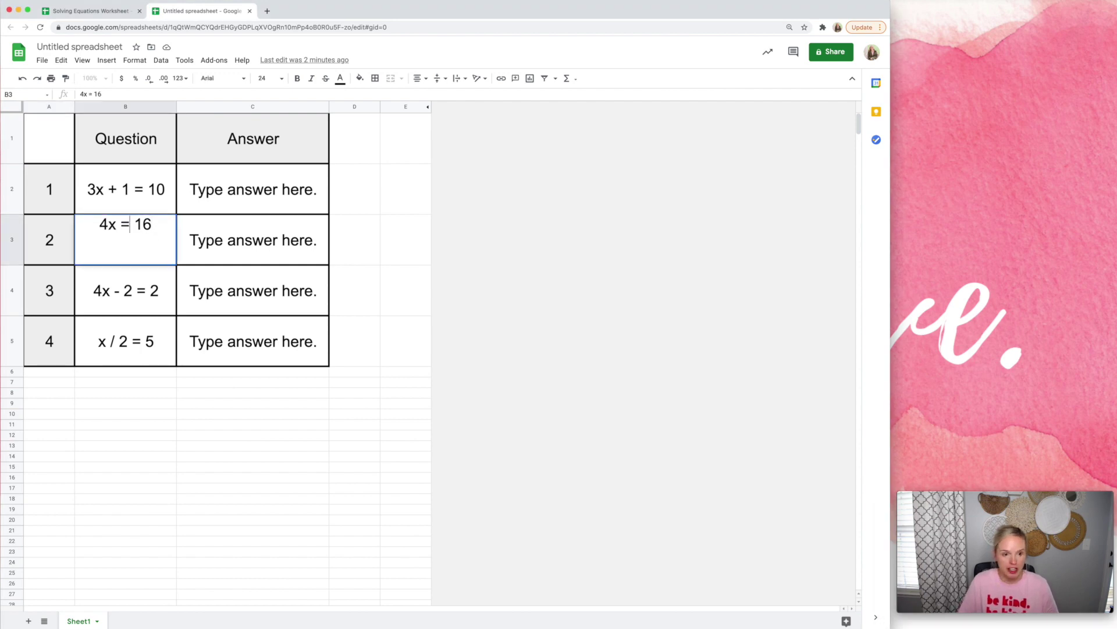
pyautogui.click(248, 269)
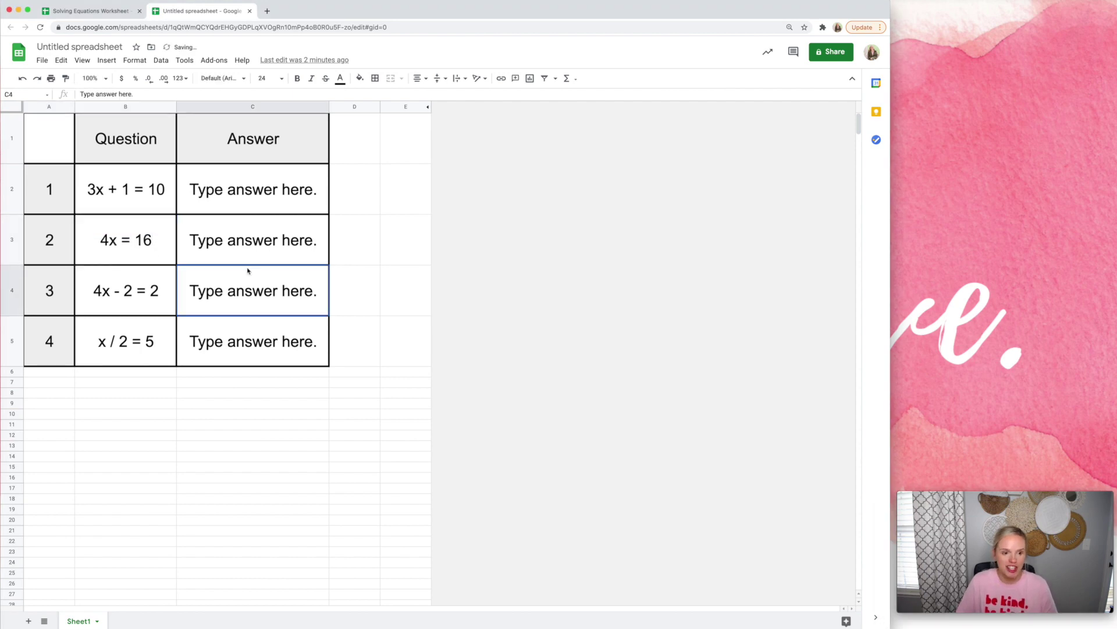
pyautogui.click(244, 193)
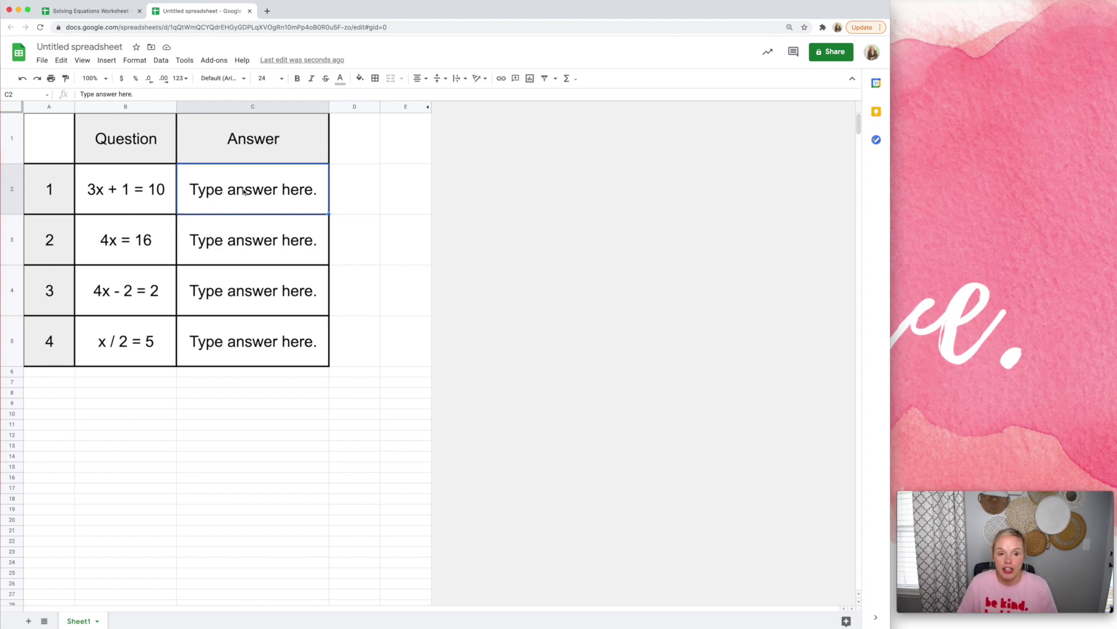
pyautogui.rightClick(243, 192)
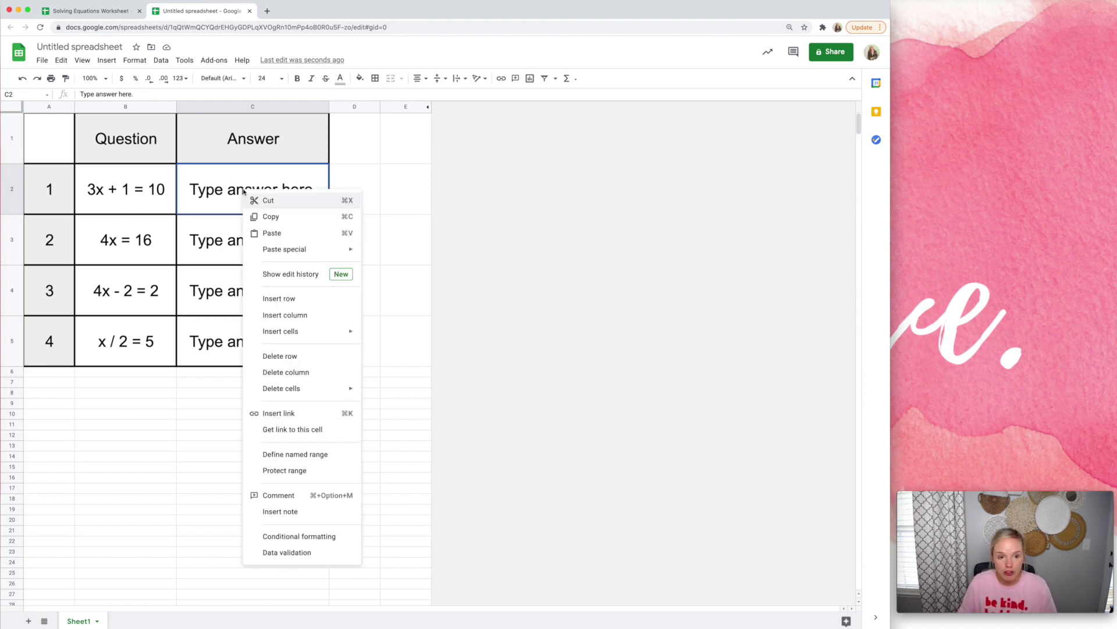
# Step: Add a conditional rule filling C2 bright green when it equals 3, then close the rules panel
pyautogui.click(308, 543)
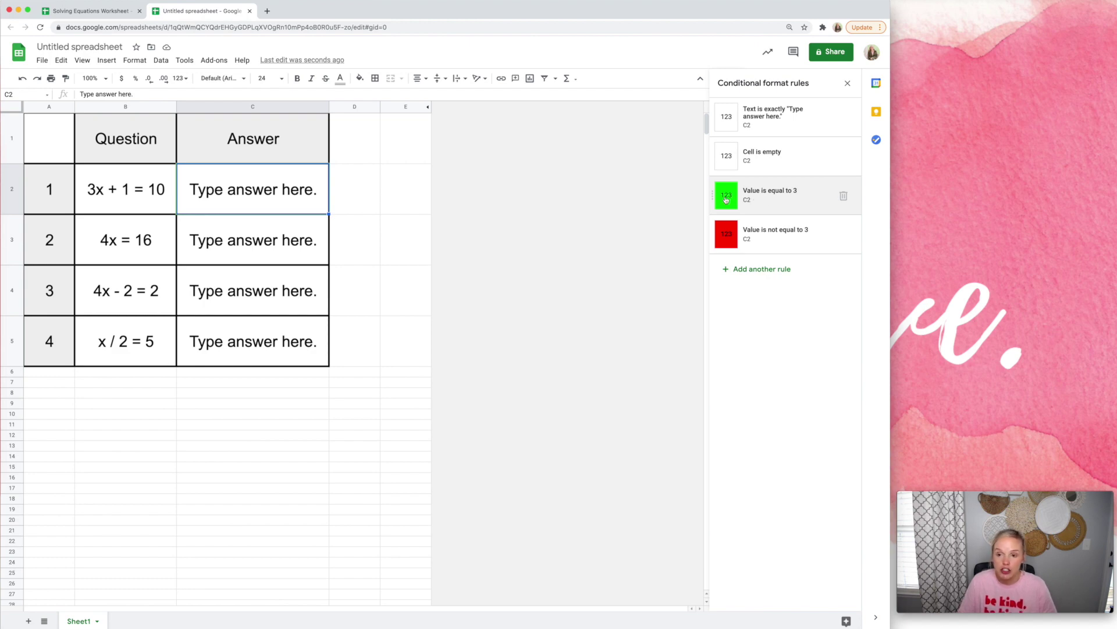
pyautogui.click(754, 274)
pyautogui.click(782, 220)
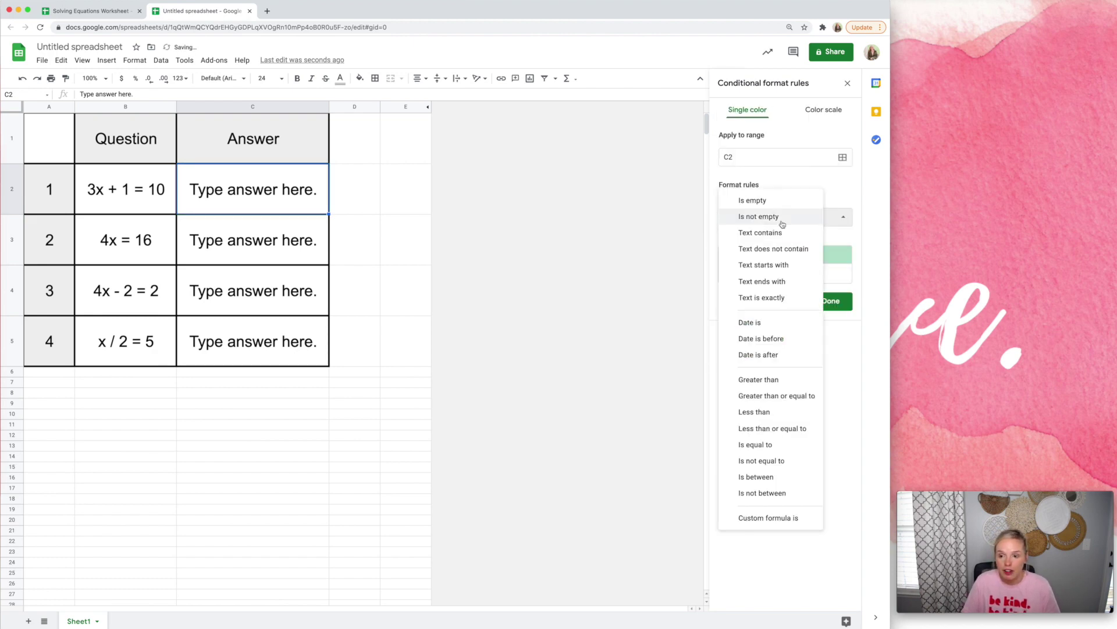
pyautogui.click(756, 445)
pyautogui.click(755, 237)
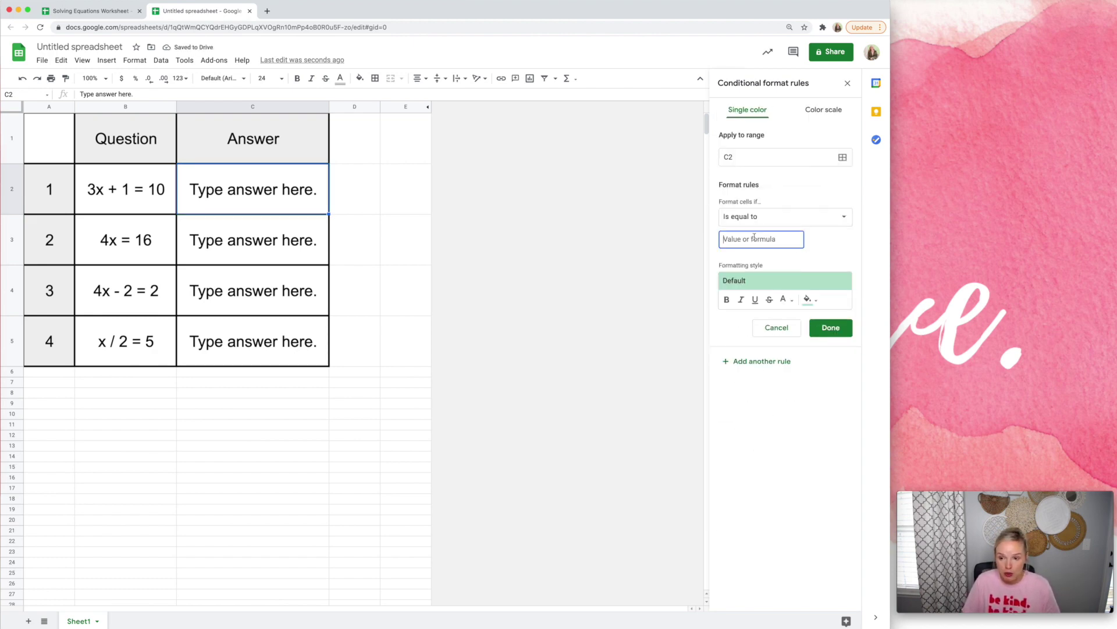
pyautogui.write('3')
pyautogui.click(809, 299)
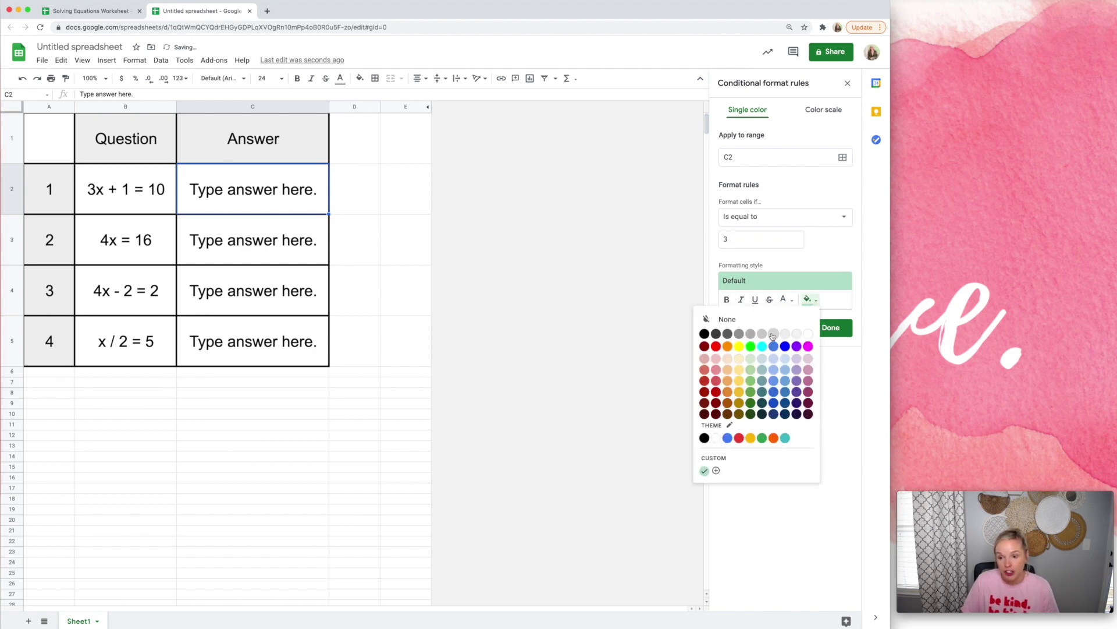
pyautogui.click(751, 346)
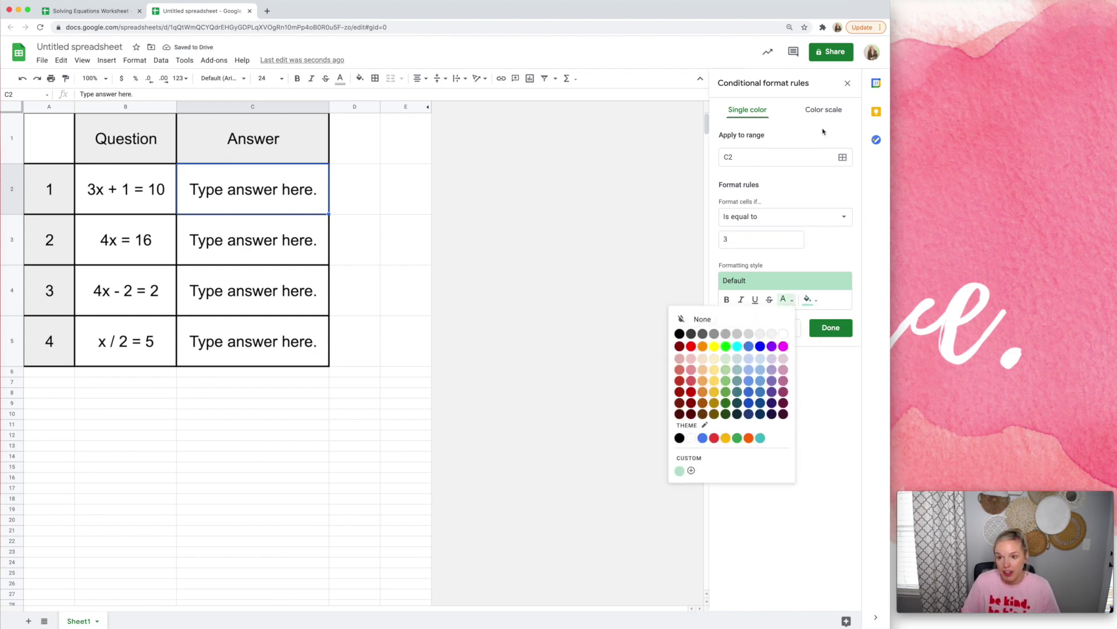
pyautogui.click(847, 83)
# Step: Test answer cell C2 by entering 3, then the wrong answer 2
pyautogui.doubleClick(256, 192)
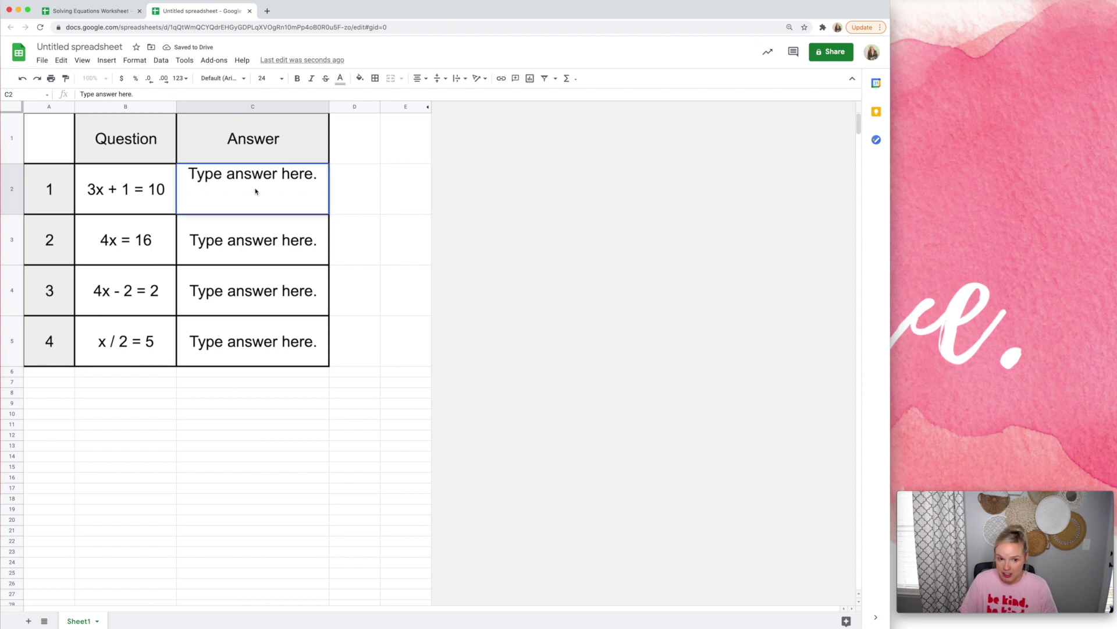
pyautogui.tripleClick(259, 175)
pyautogui.write('3')
pyautogui.press('Return')
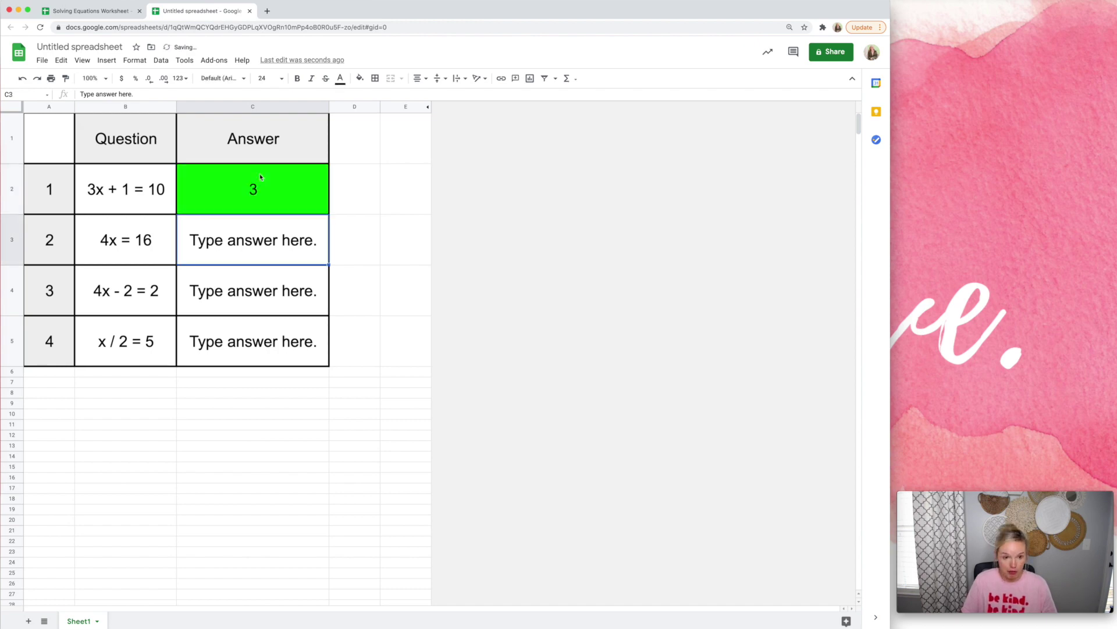
pyautogui.click(263, 188)
pyautogui.write('2')
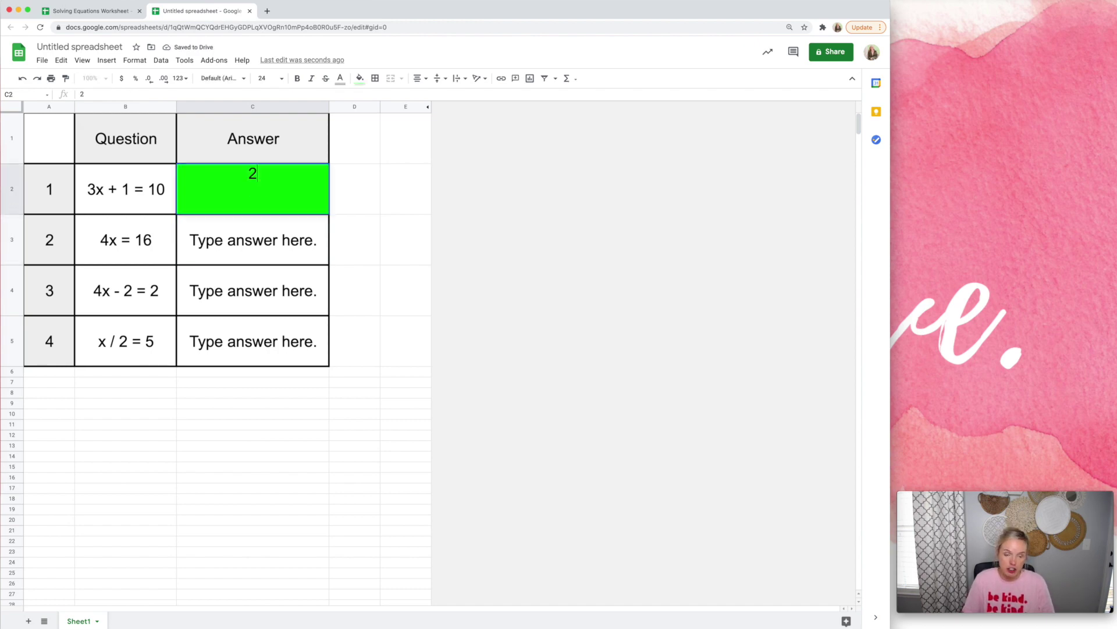
pyautogui.press('Return')
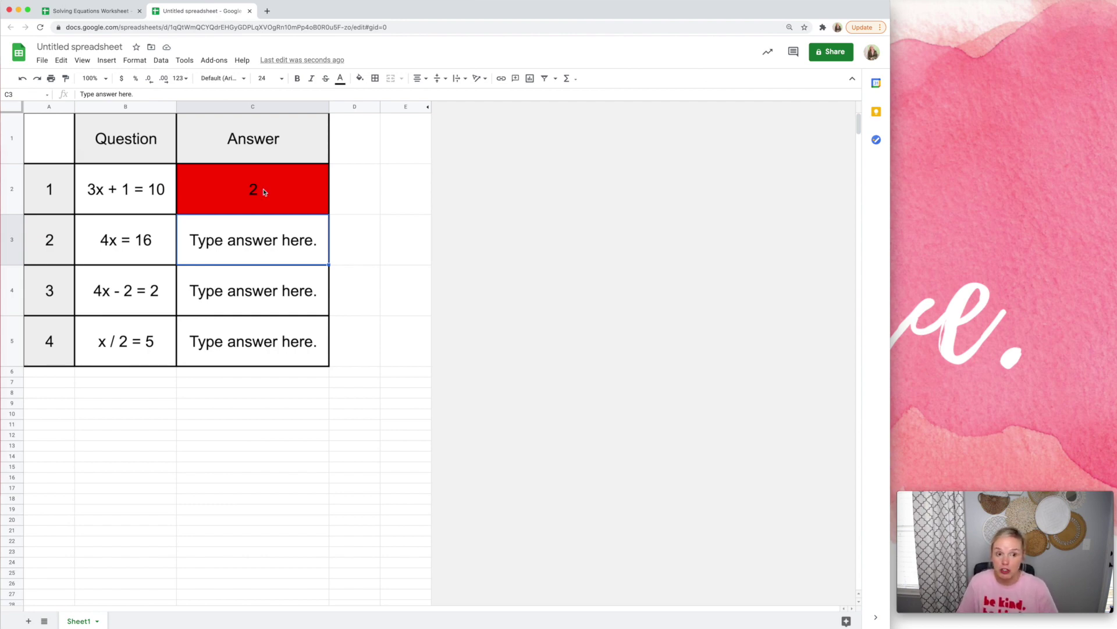
# Step: Delete the equal-to-3 value rules from C2's conditional formatting
pyautogui.rightClick(263, 192)
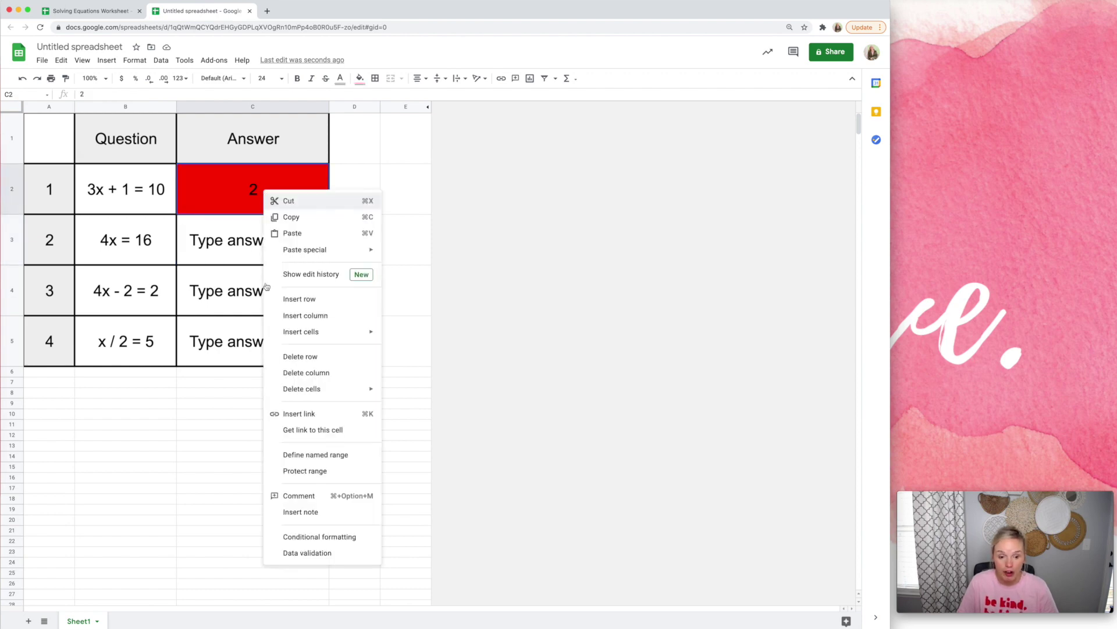
pyautogui.click(336, 534)
pyautogui.moveTo(797, 196)
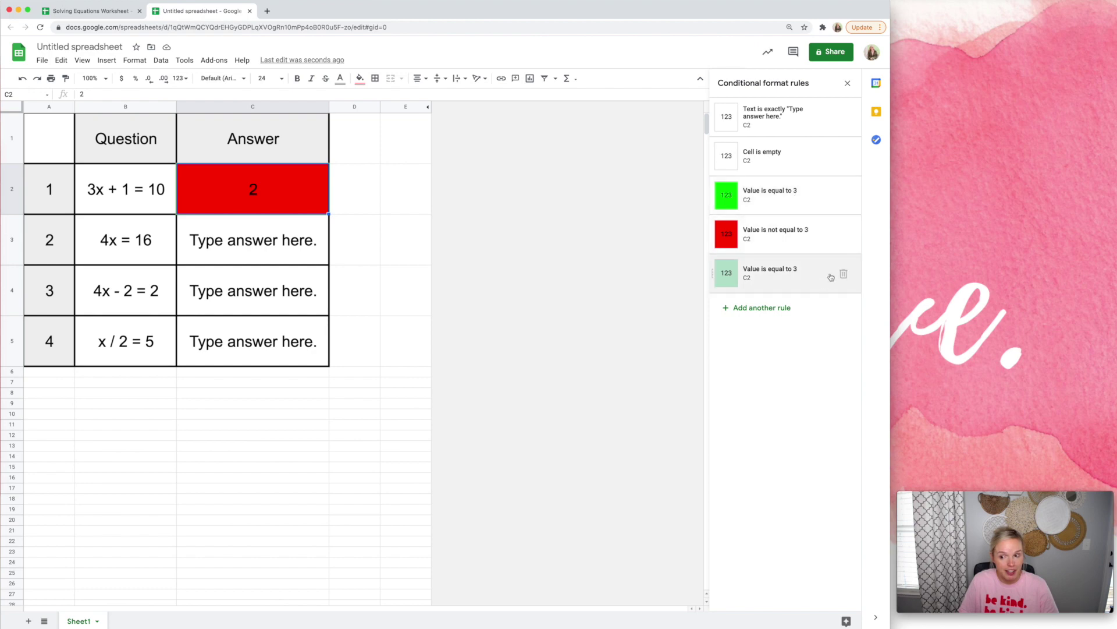
pyautogui.click(843, 273)
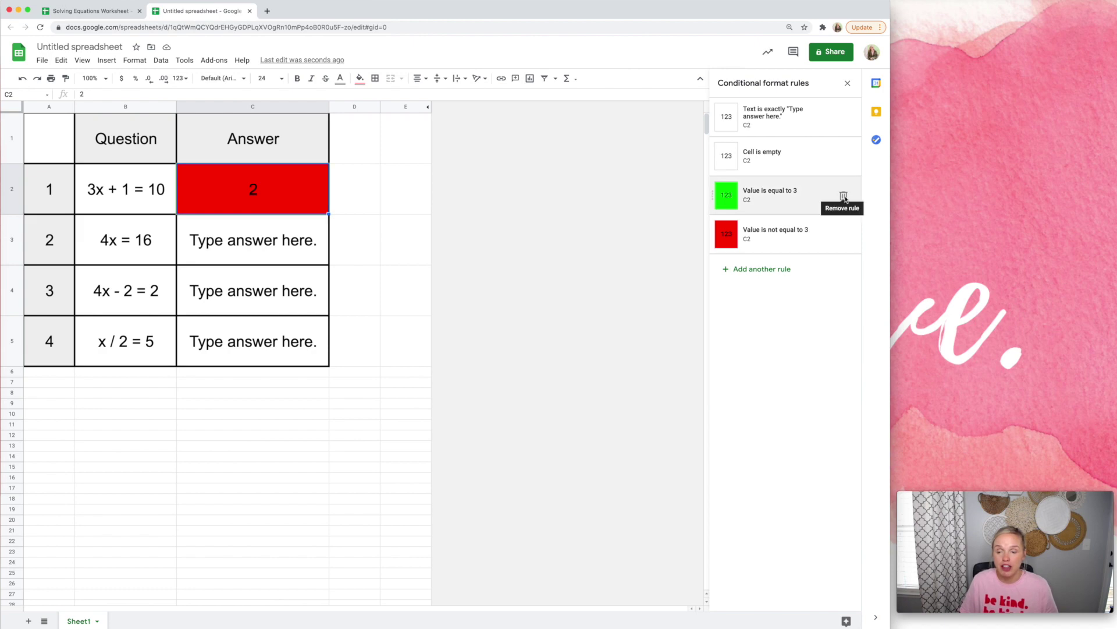
pyautogui.click(844, 196)
# Step: Remove the red not-equal-to-3 rule, clear C2, and add a new sheet named 'purple'
pyautogui.click(845, 196)
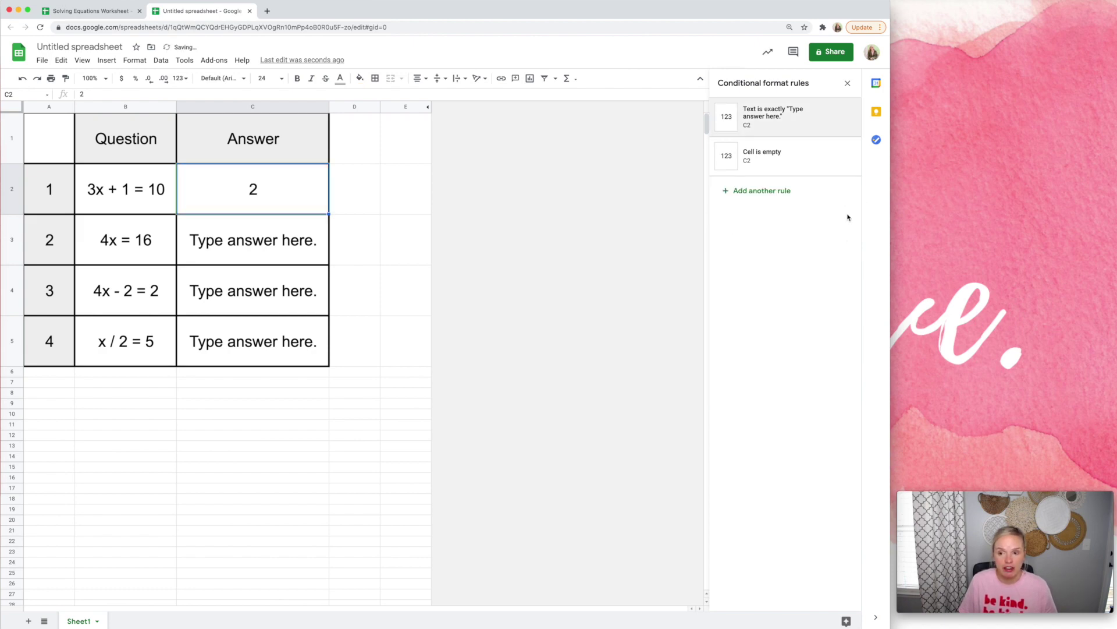
pyautogui.press('Delete')
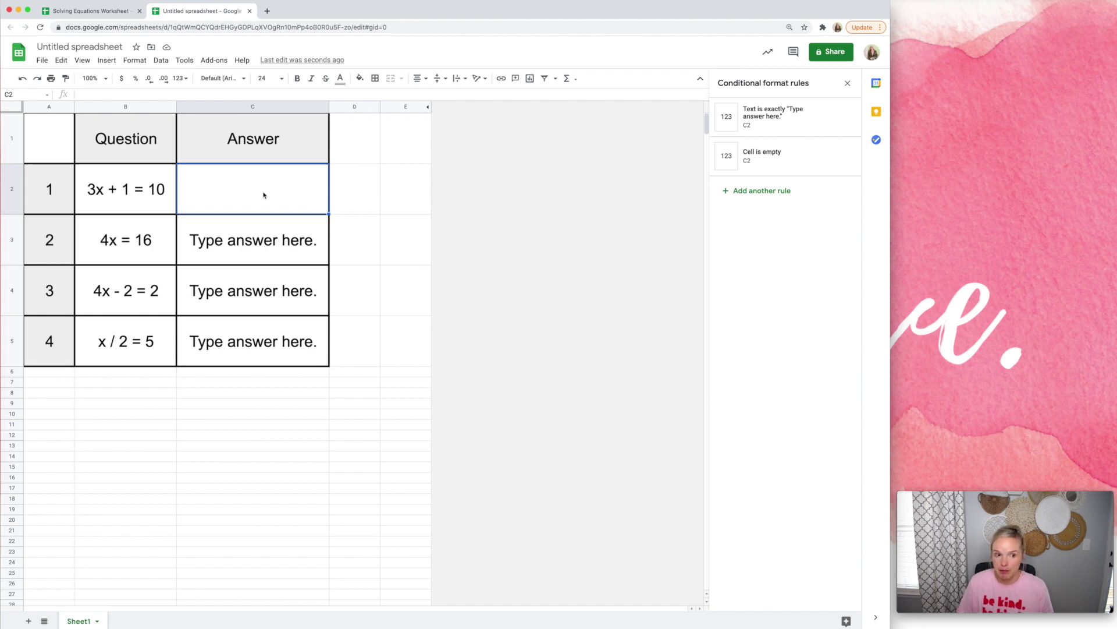
pyautogui.click(29, 621)
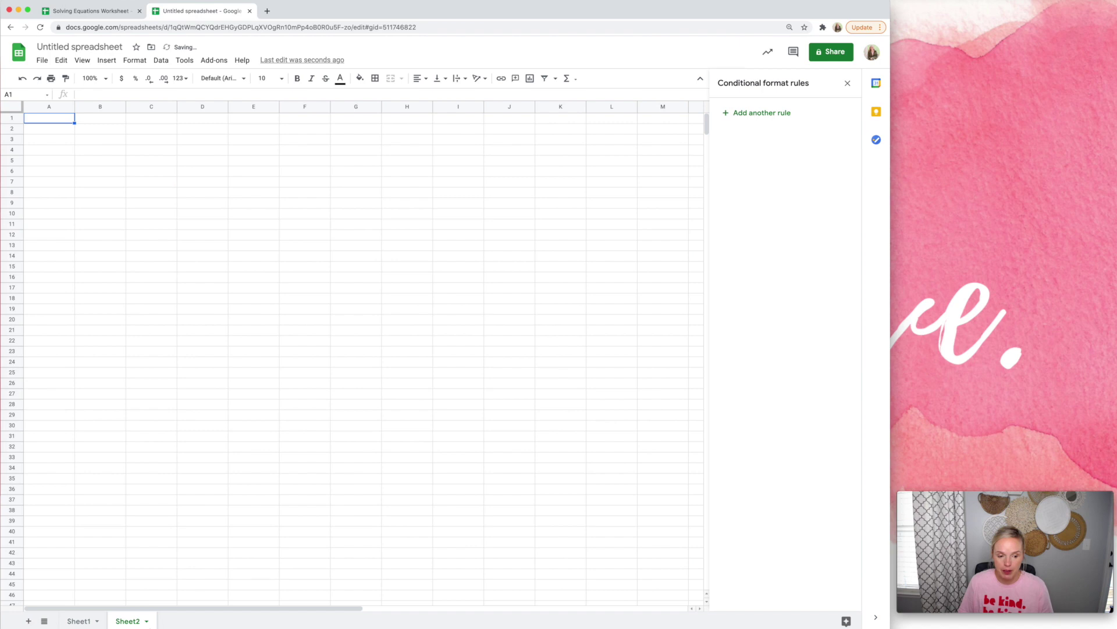
pyautogui.doubleClick(134, 622)
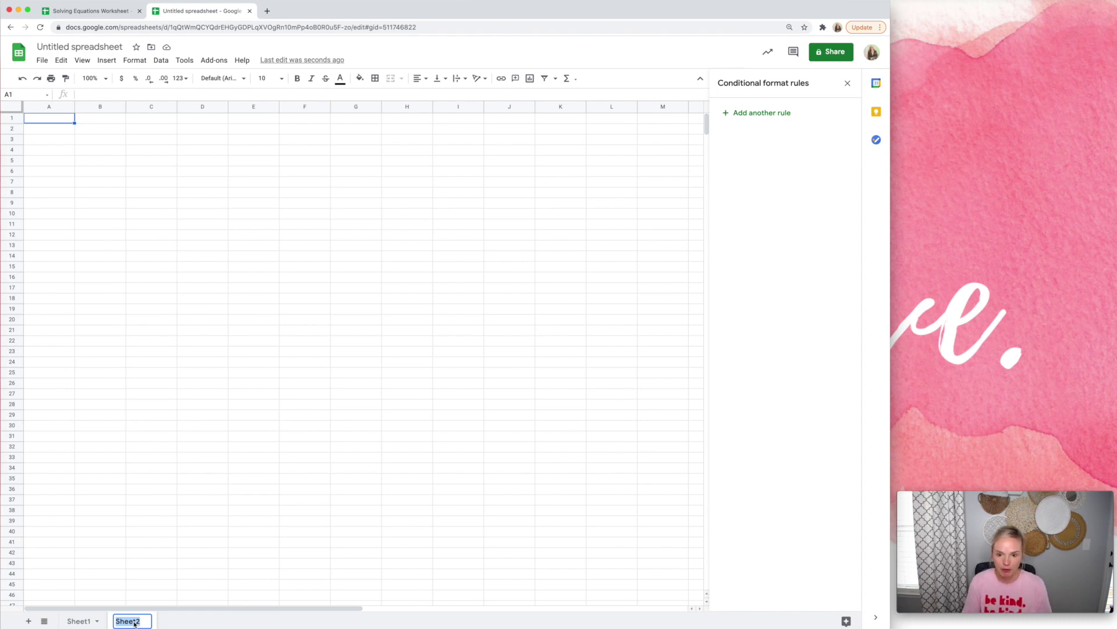
pyautogui.write('purple')
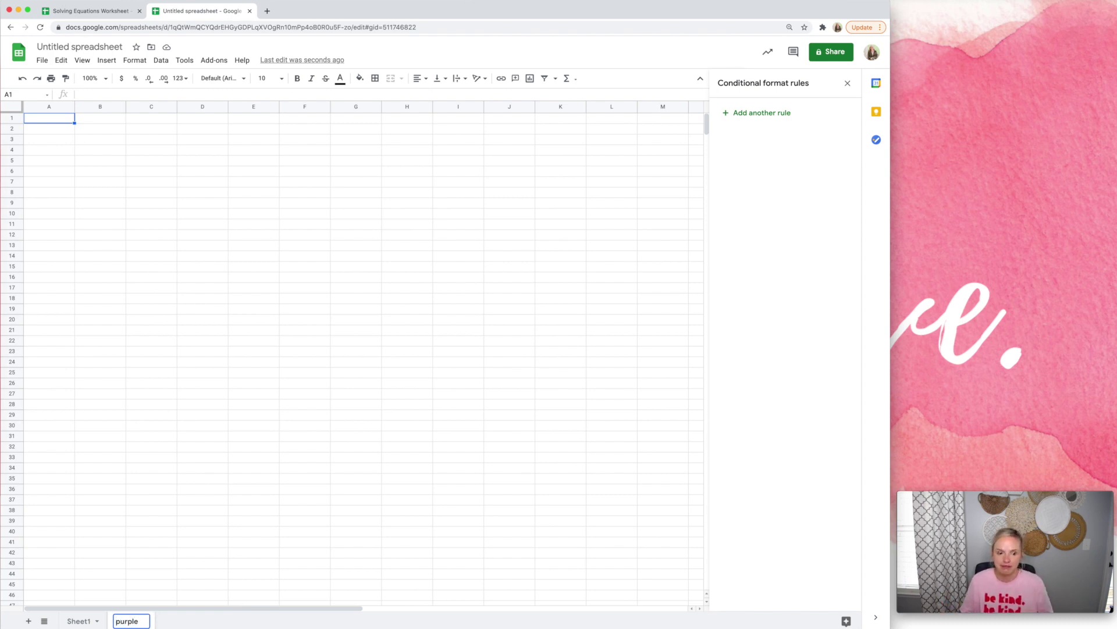
pyautogui.click(180, 544)
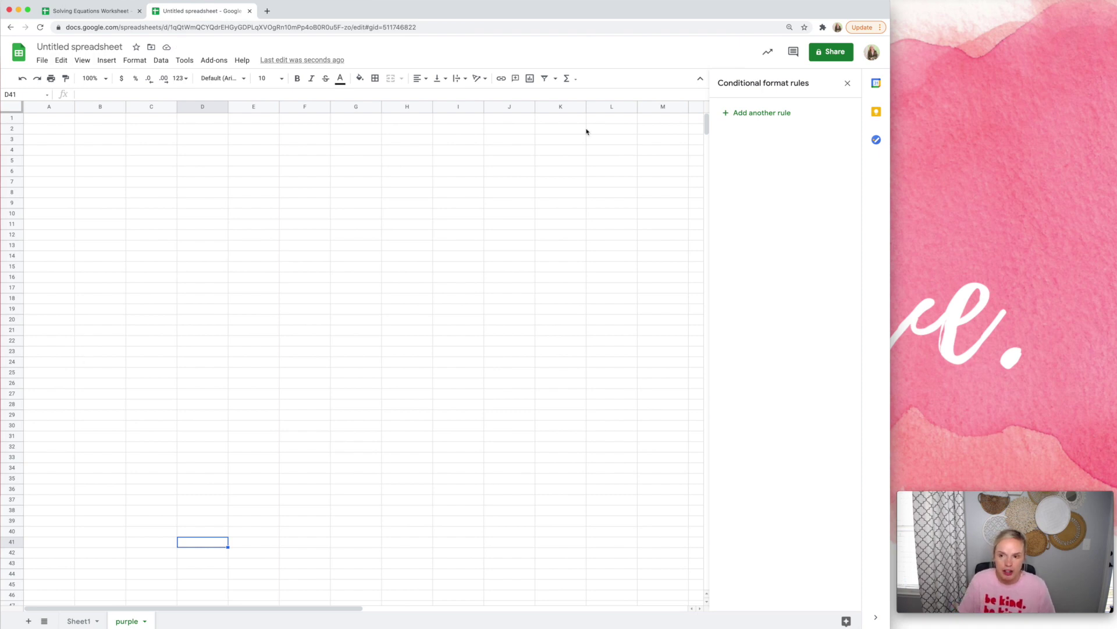
pyautogui.click(850, 87)
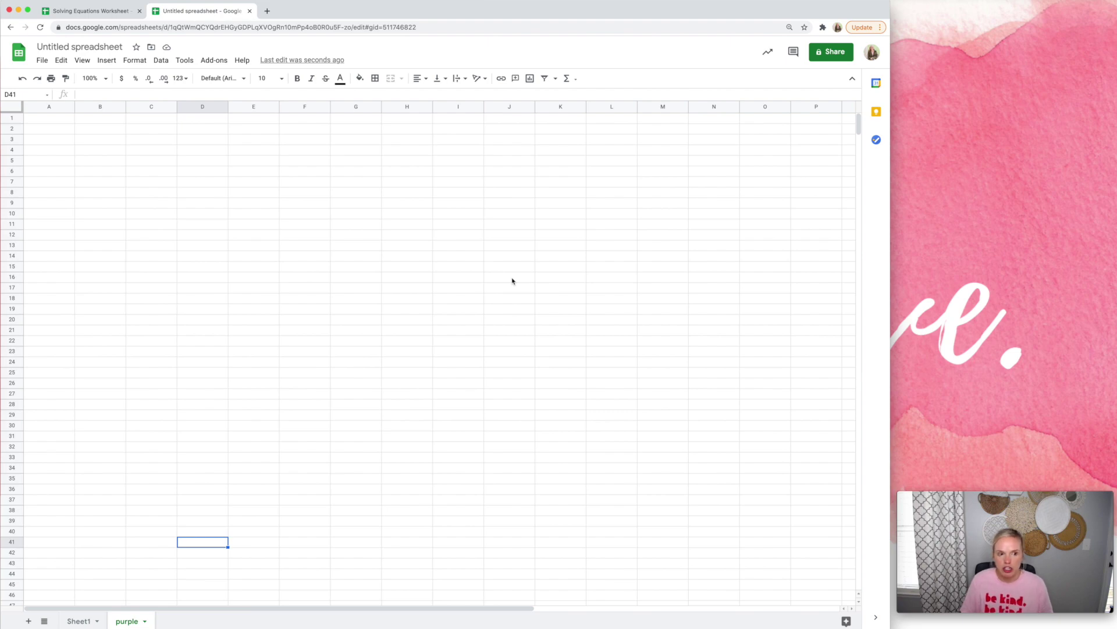
pyautogui.hscroll(5, 512, 281)
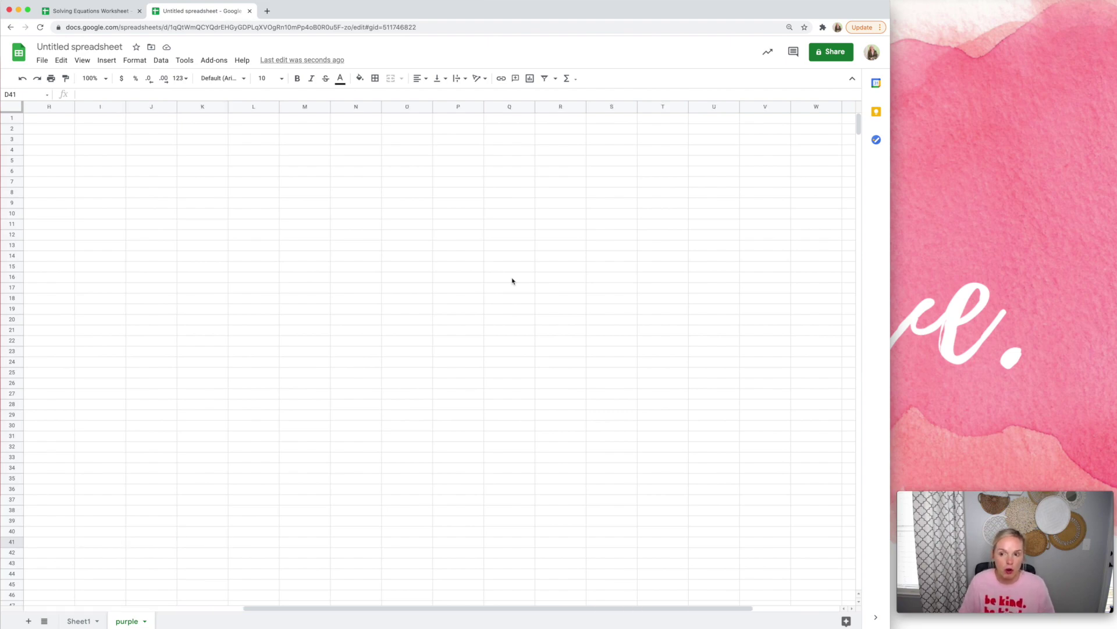
pyautogui.hscroll(2, 512, 281)
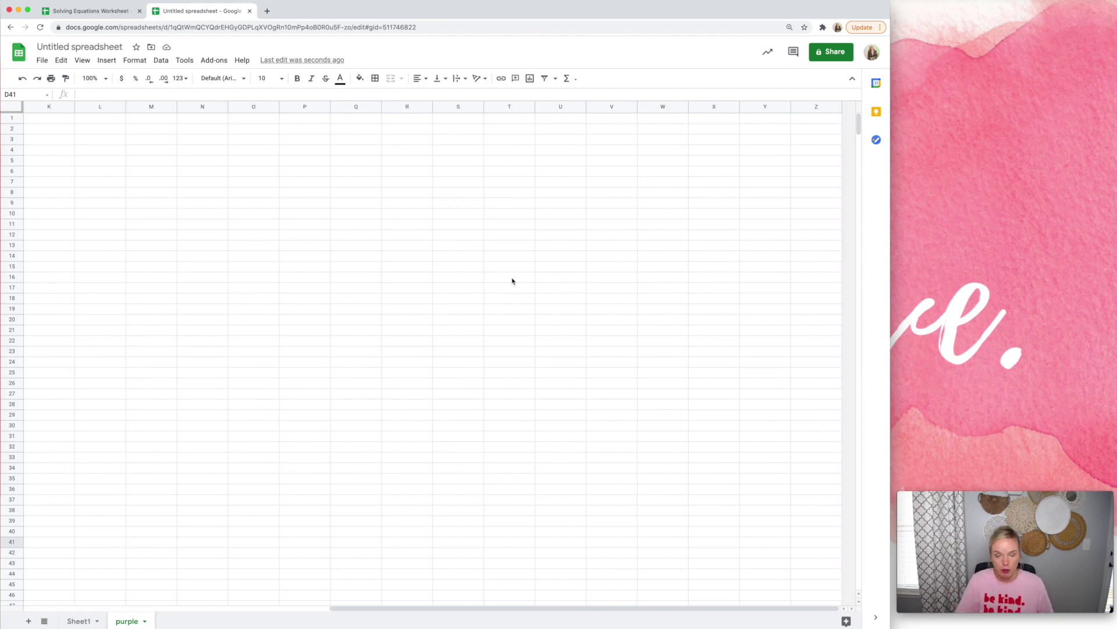
pyautogui.scroll(-20, 512, 281)
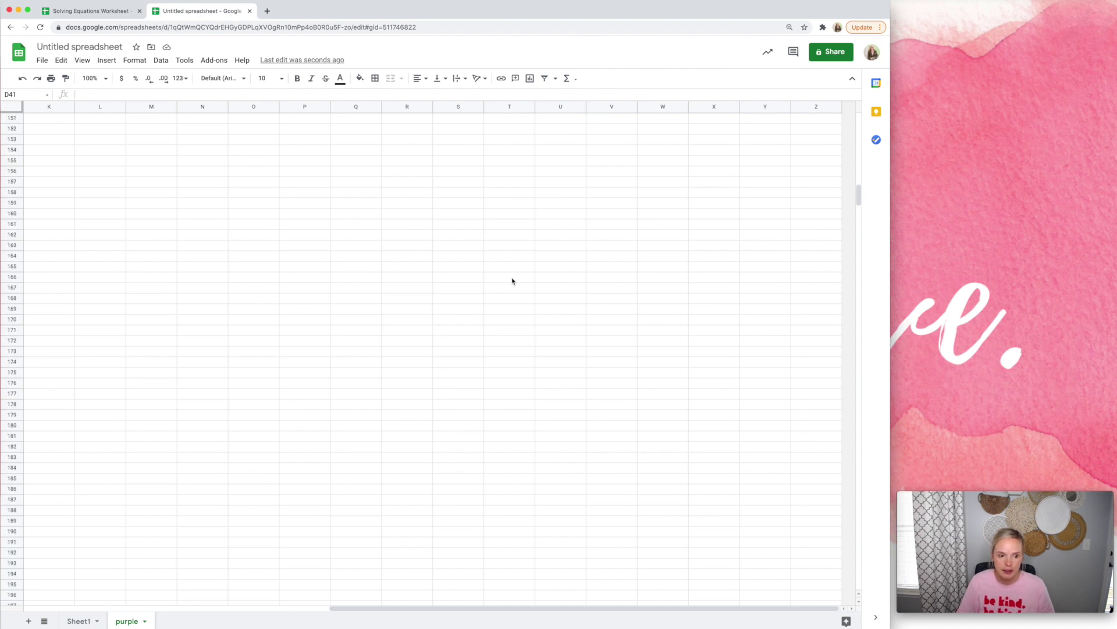
pyautogui.scroll(-20, 513, 281)
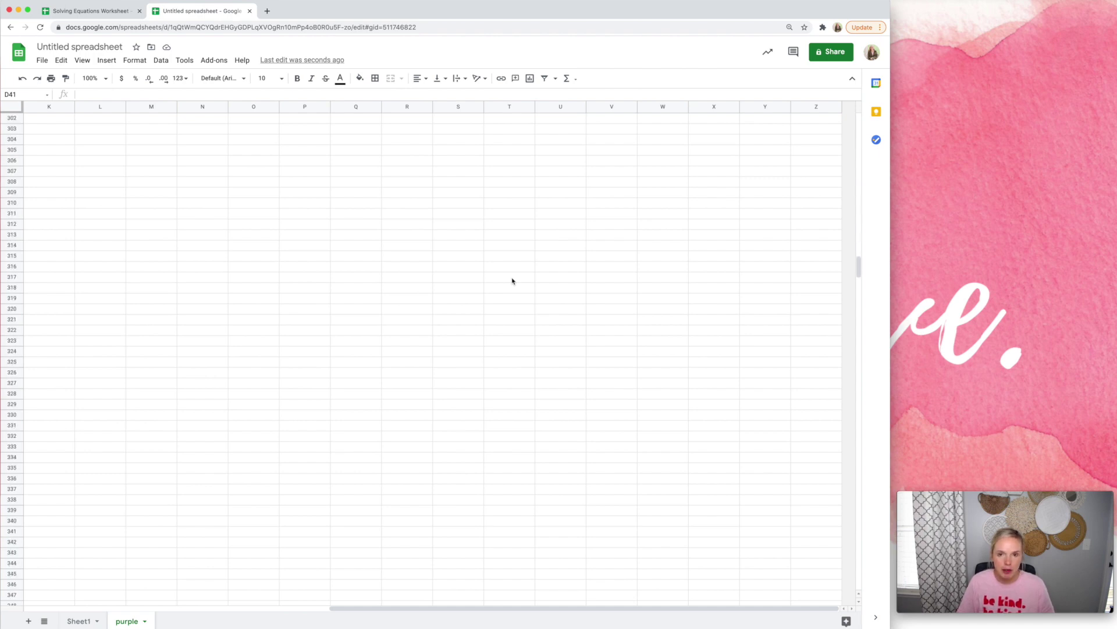
pyautogui.scroll(-8, 512, 281)
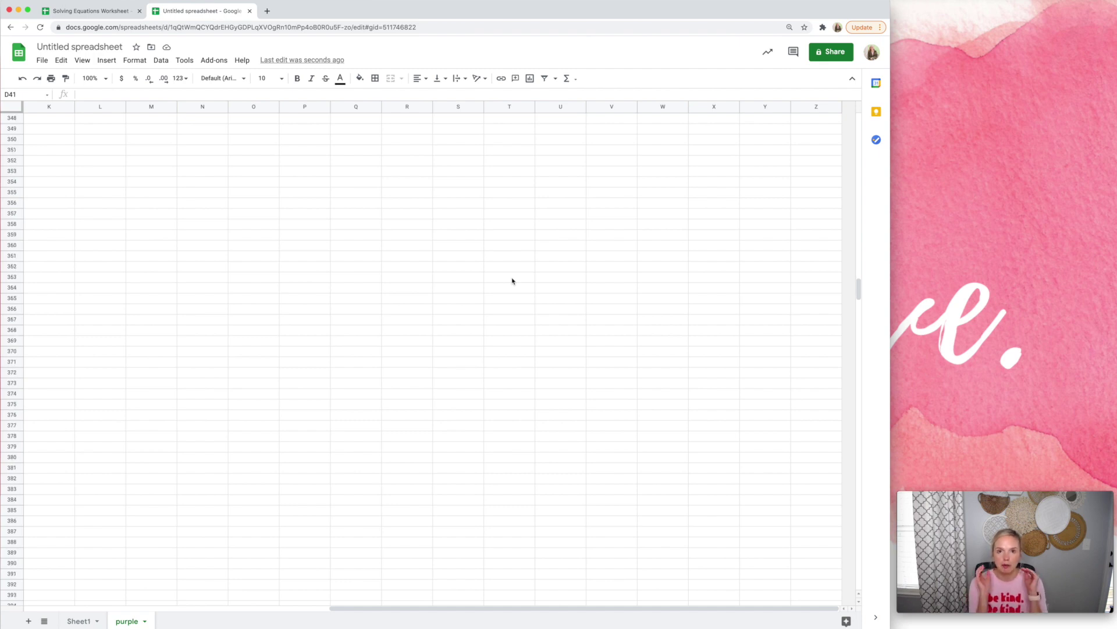
pyautogui.scroll(-5, 512, 281)
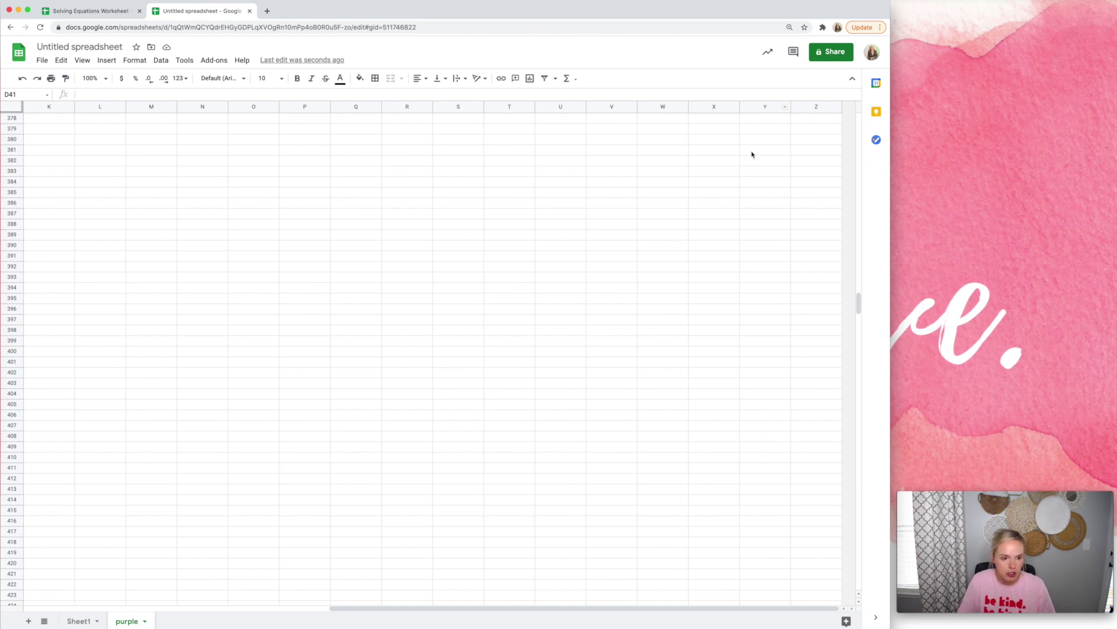
pyautogui.click(760, 343)
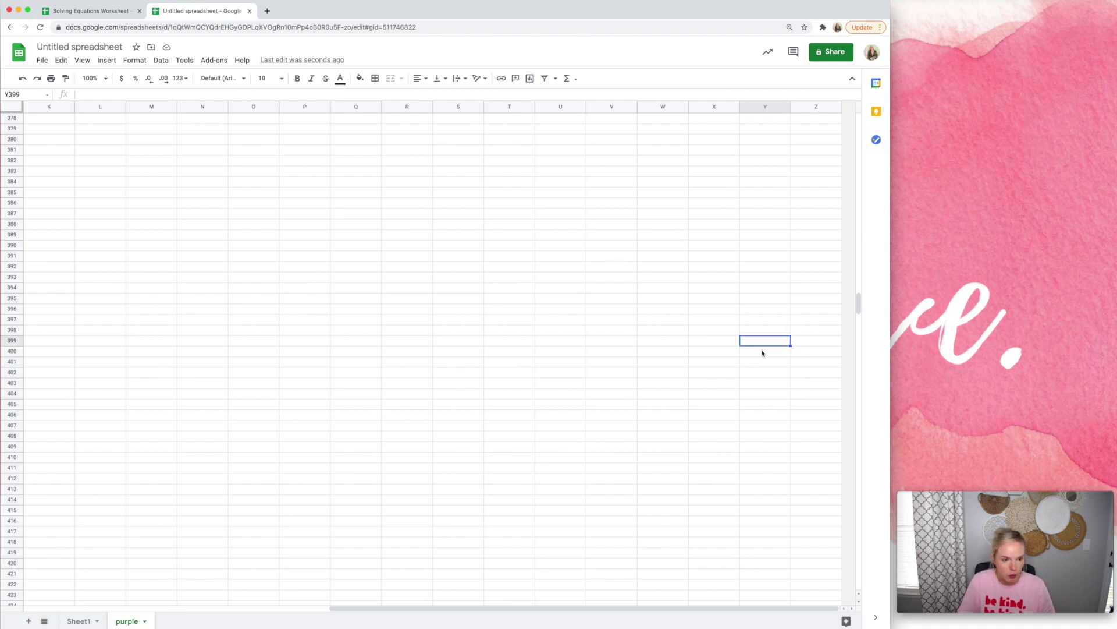
pyautogui.click(762, 353)
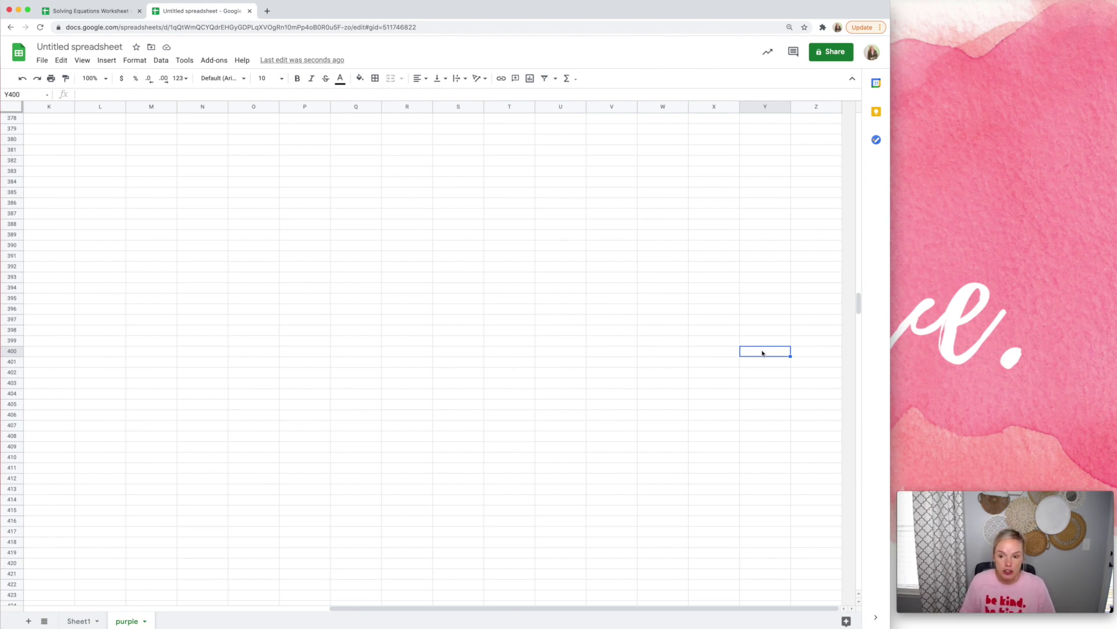
# Step: Enter answers 3, 4, 1 and 10 over the placeholders in C2:C5 on Sheet1
pyautogui.click(80, 621)
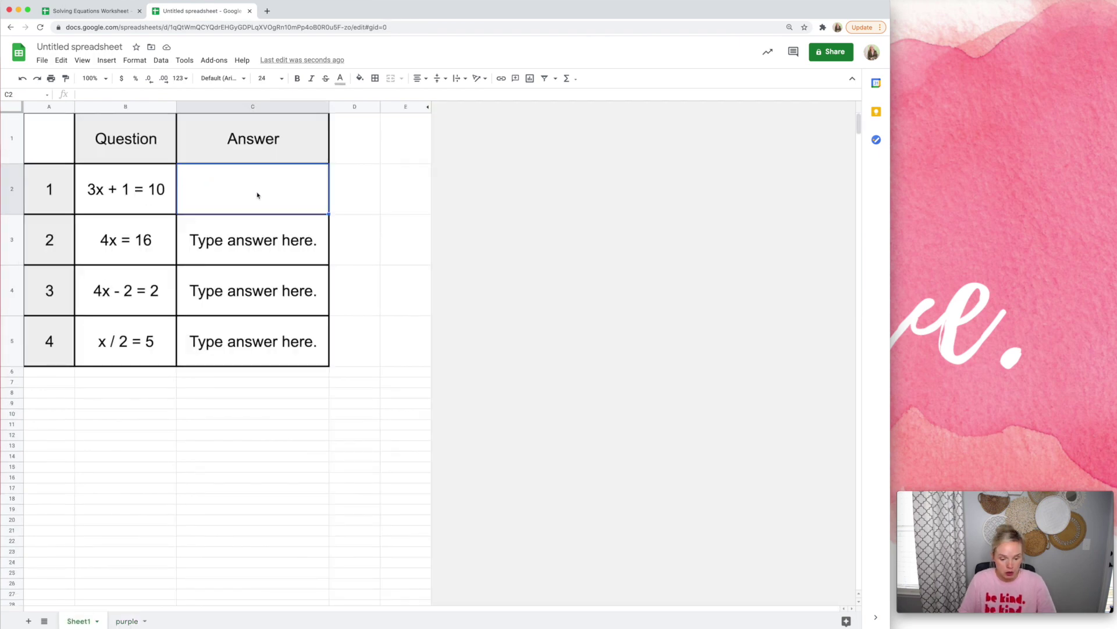
pyautogui.write('3')
pyautogui.press('Return')
pyautogui.doubleClick(252, 227)
pyautogui.click(252, 229)
pyautogui.write('4')
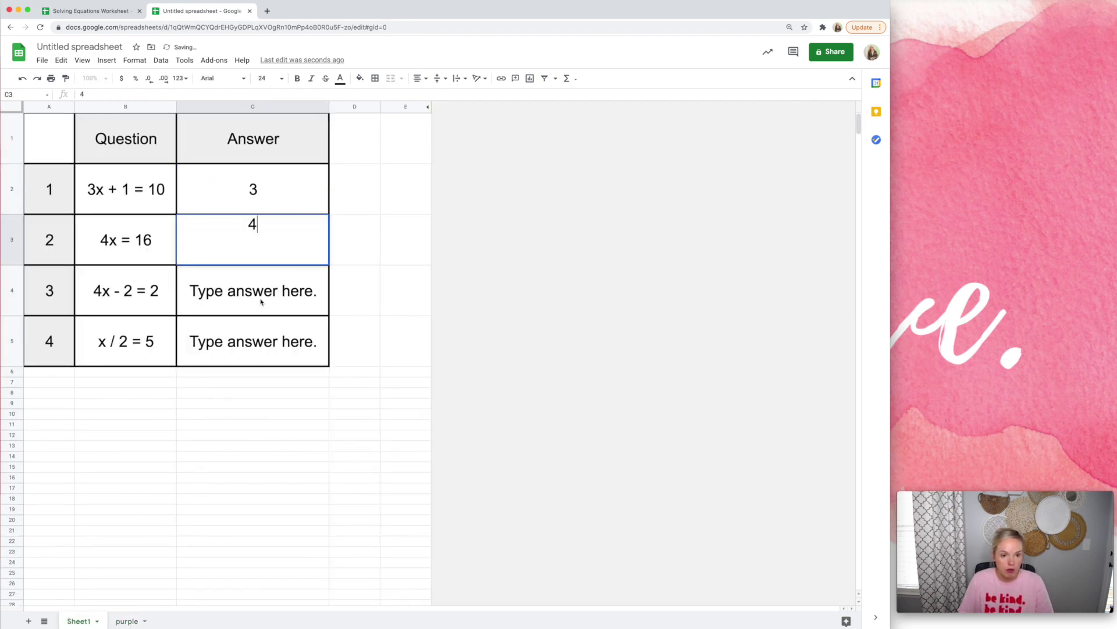
pyautogui.press('Return')
pyautogui.click(257, 274)
pyautogui.write('1')
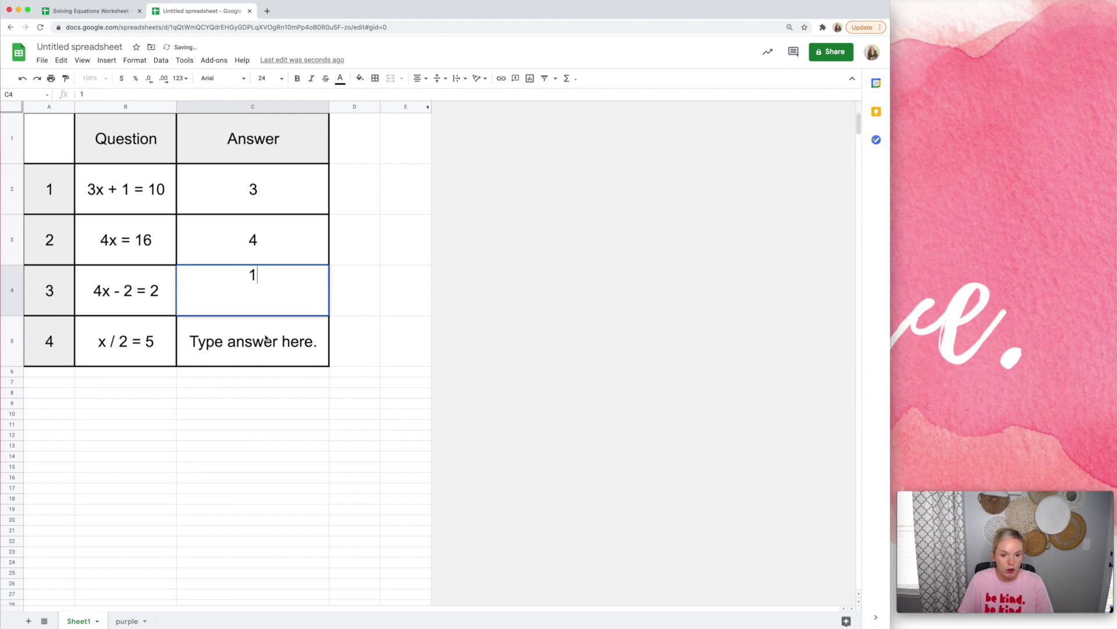
pyautogui.press('Return')
pyautogui.tripleClick(264, 339)
pyautogui.write('10')
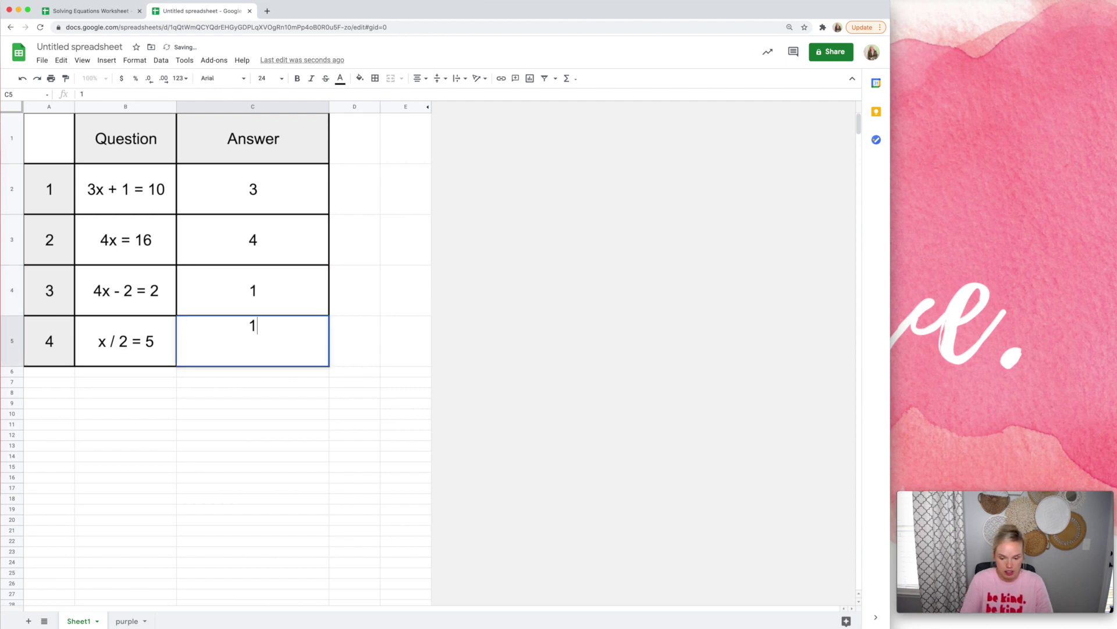
# Step: Store the answer key 3, 4, 1, 10 in Y400:Y403 on the purple sheet
pyautogui.click(126, 620)
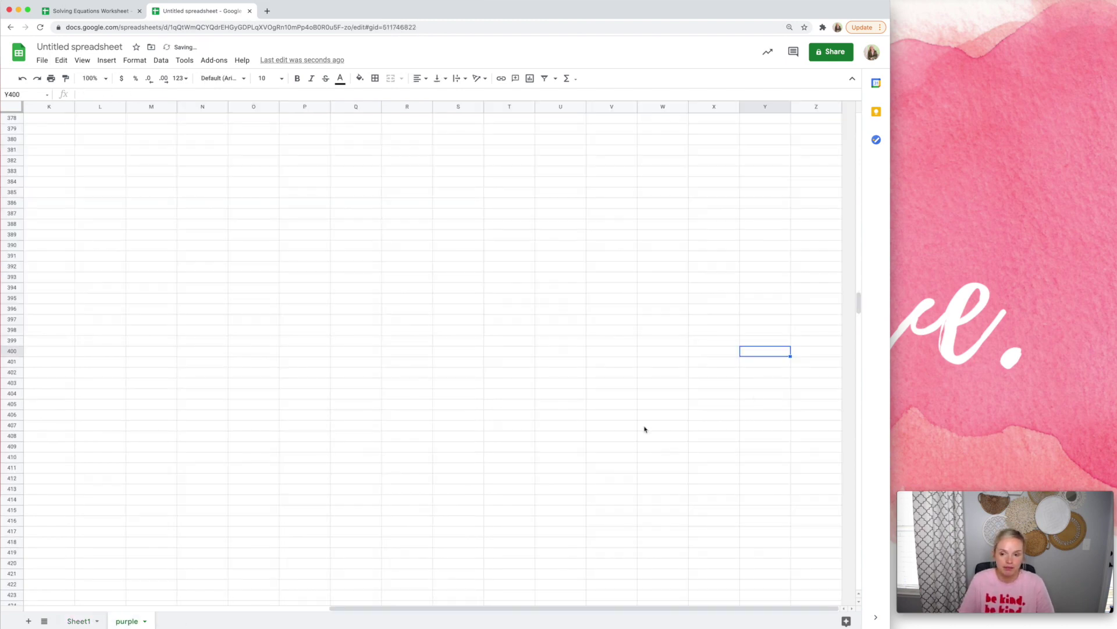
pyautogui.write('33')
pyautogui.press('Return')
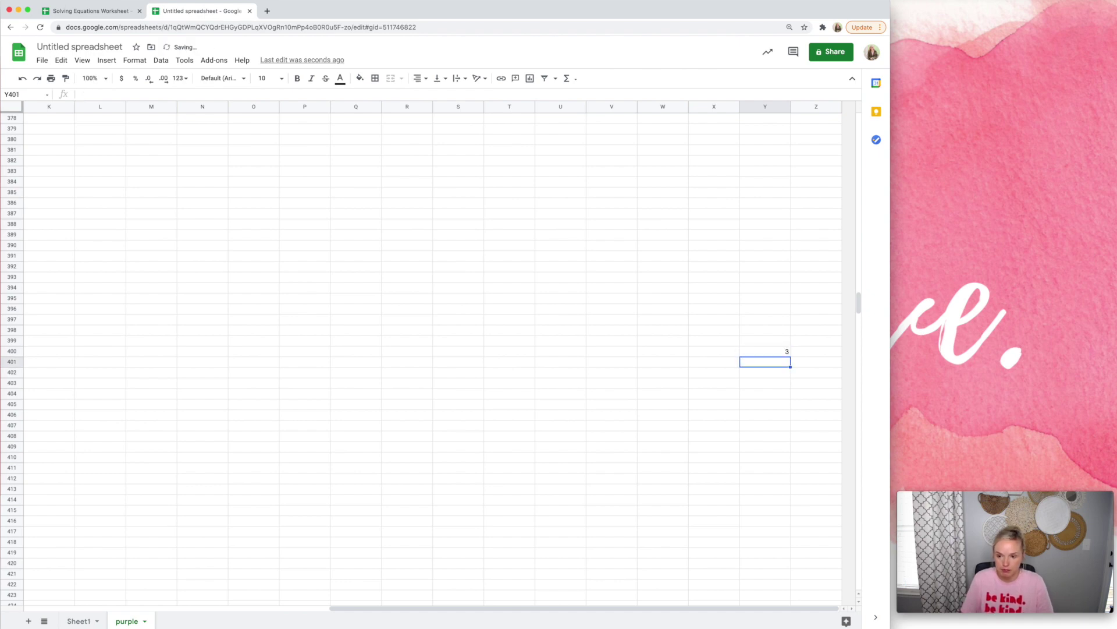
pyautogui.write('4')
pyautogui.press('Return')
pyautogui.write('1')
pyautogui.press('Return')
pyautogui.write('10')
pyautogui.click(656, 394)
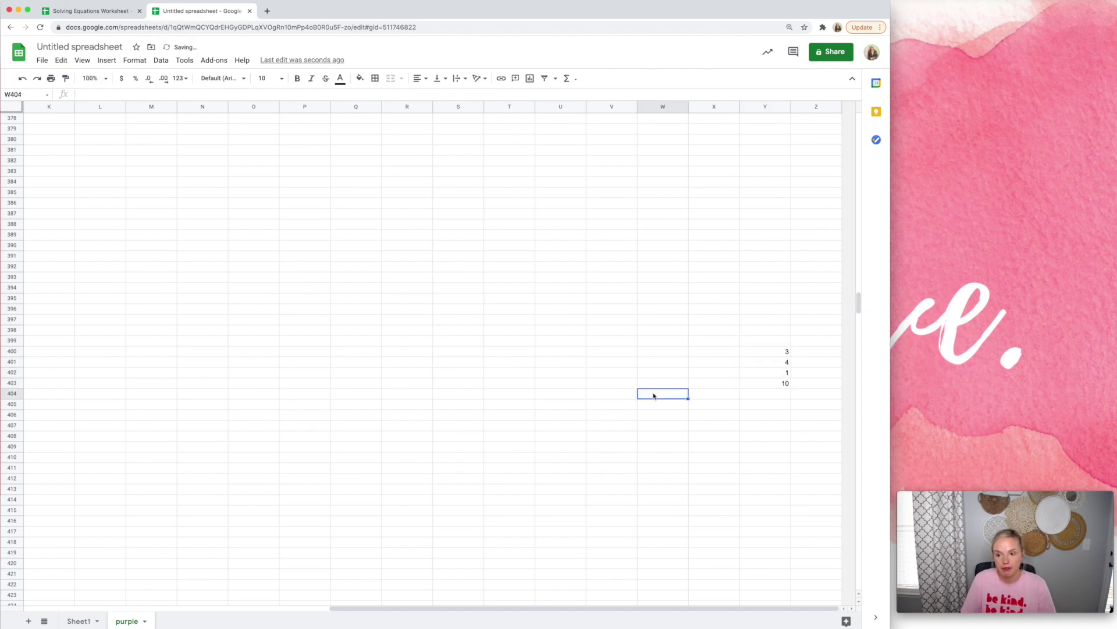
pyautogui.click(766, 388)
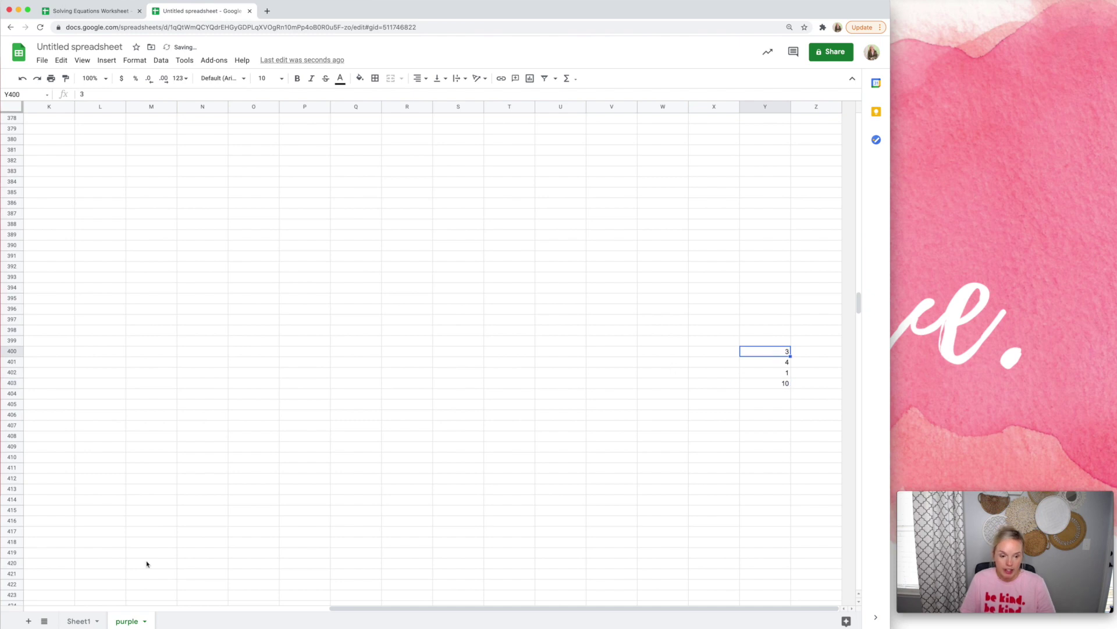
pyautogui.click(86, 621)
# Step: Link A50 and B50 on Sheet1 to purple!Y400 and purple!Y401
pyautogui.click(269, 197)
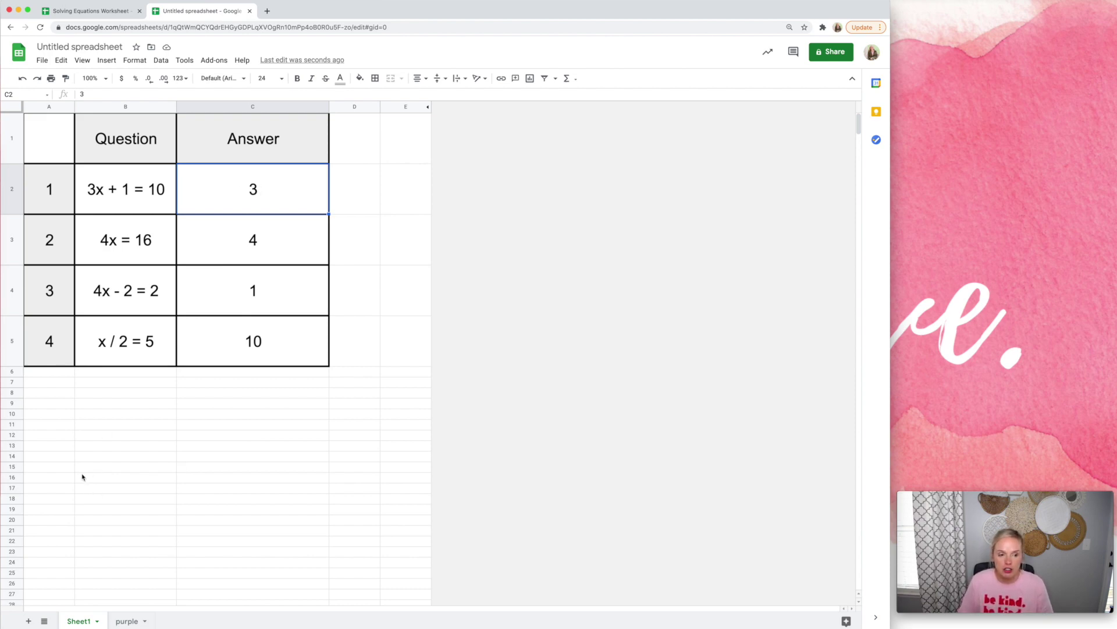
pyautogui.scroll(-5, 82, 477)
pyautogui.click(48, 460)
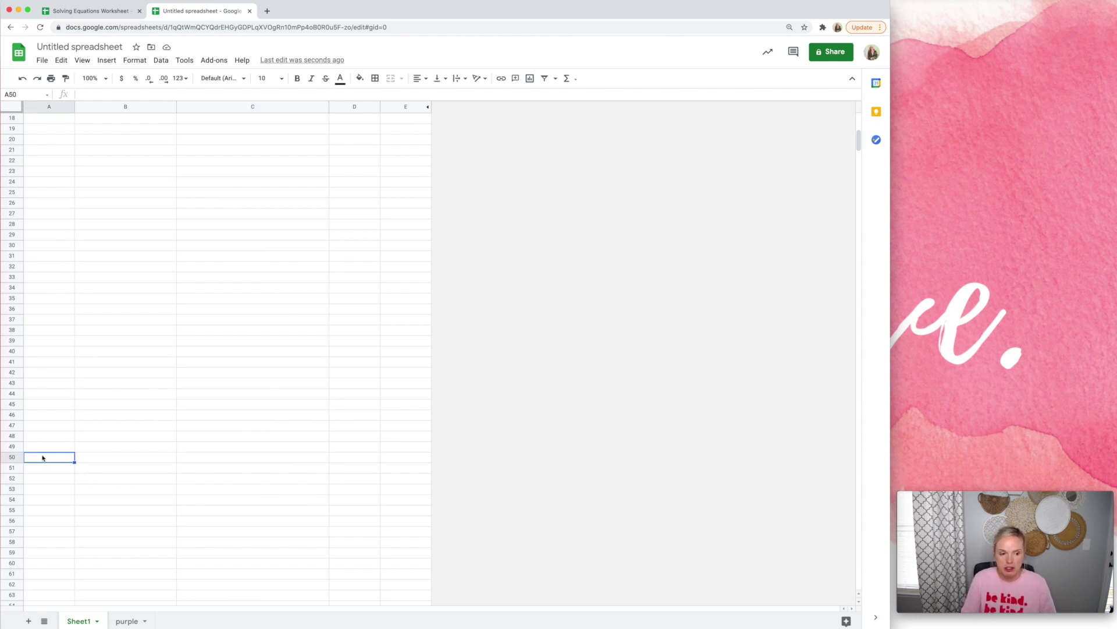
pyautogui.write('=')
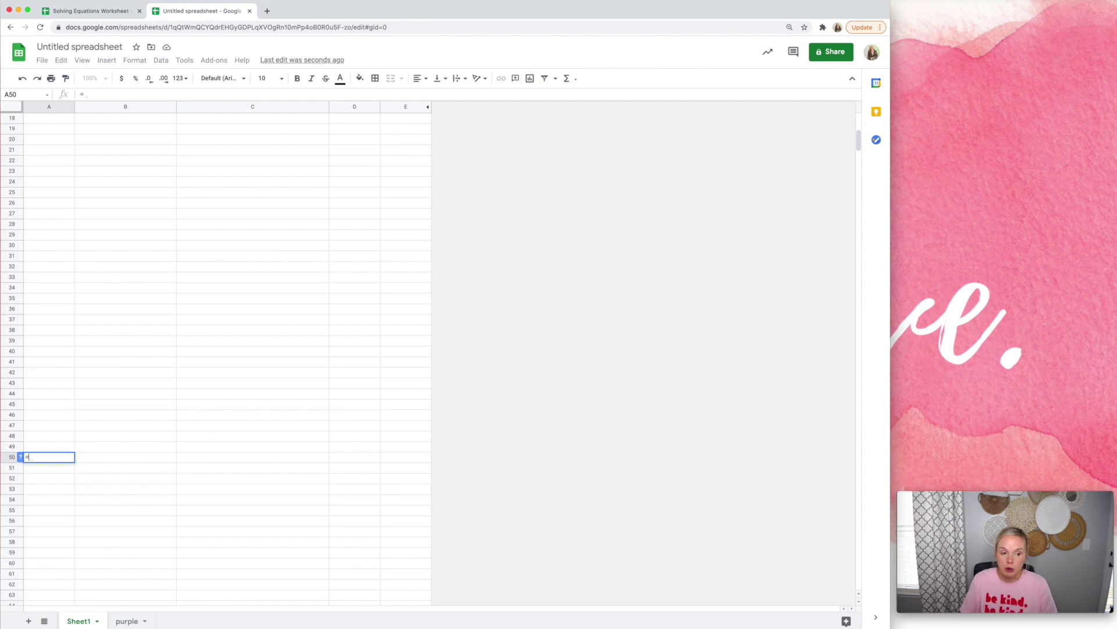
pyautogui.click(122, 622)
pyautogui.click(786, 354)
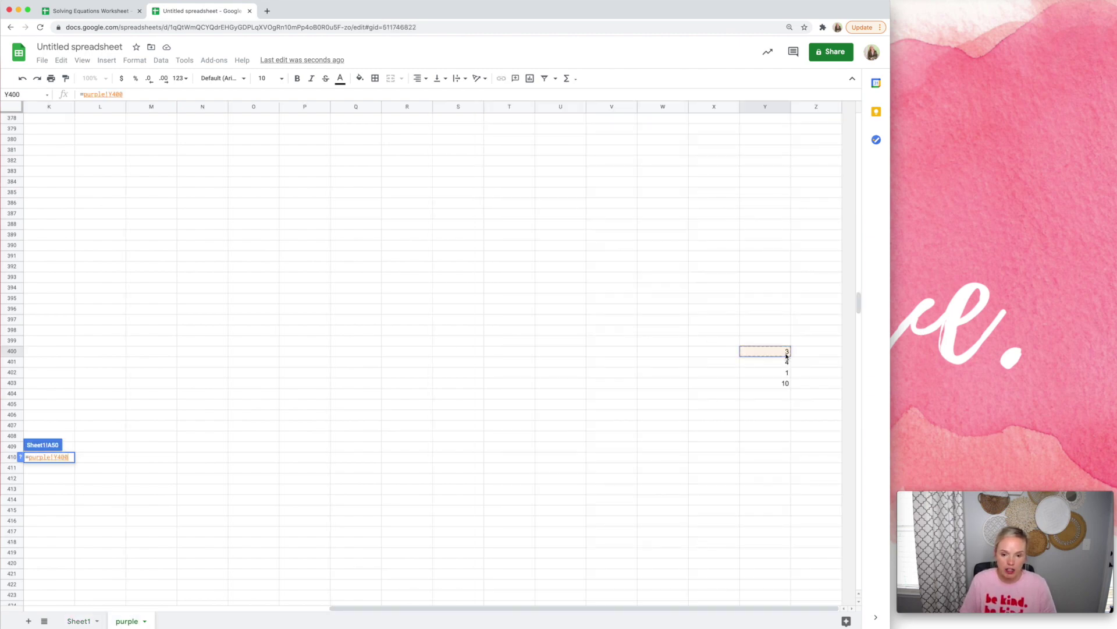
pyautogui.press('Return')
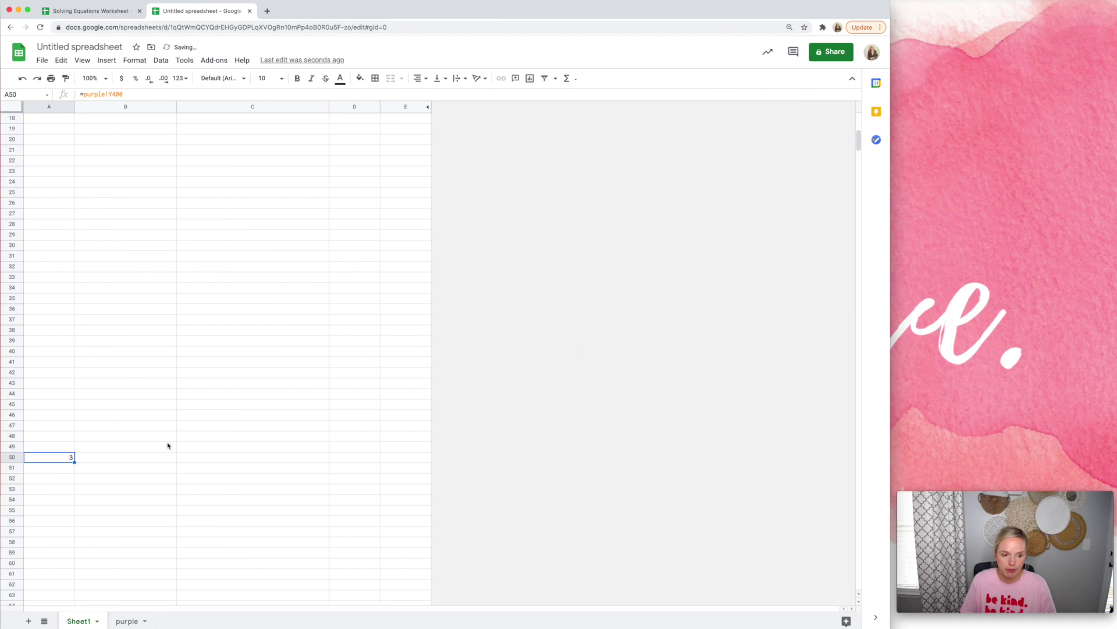
pyautogui.click(115, 459)
pyautogui.write('=')
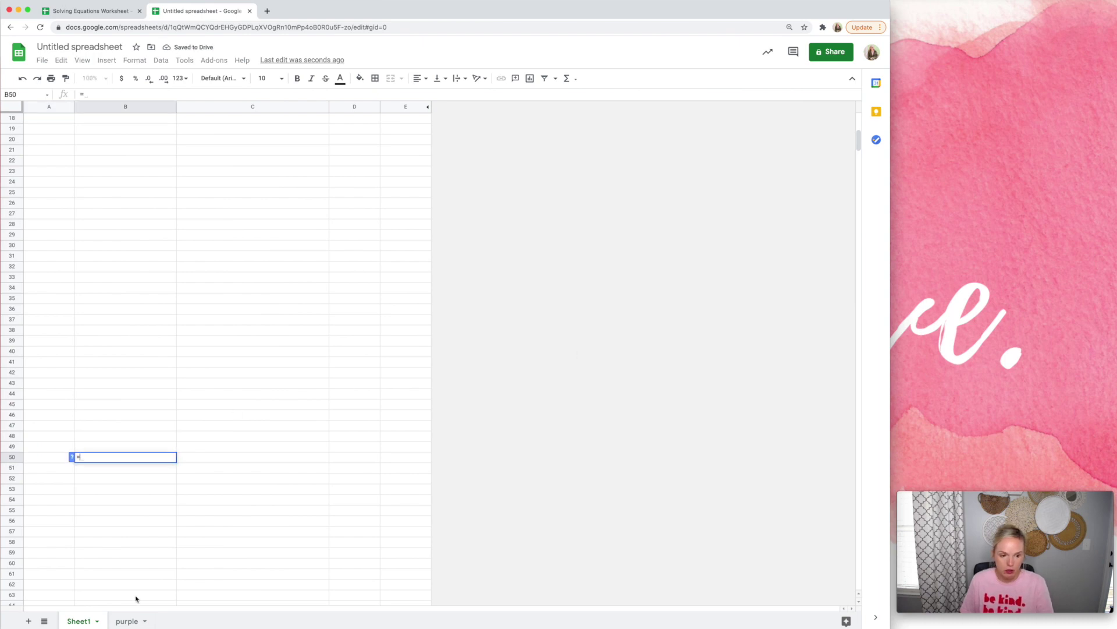
pyautogui.click(126, 622)
pyautogui.click(768, 362)
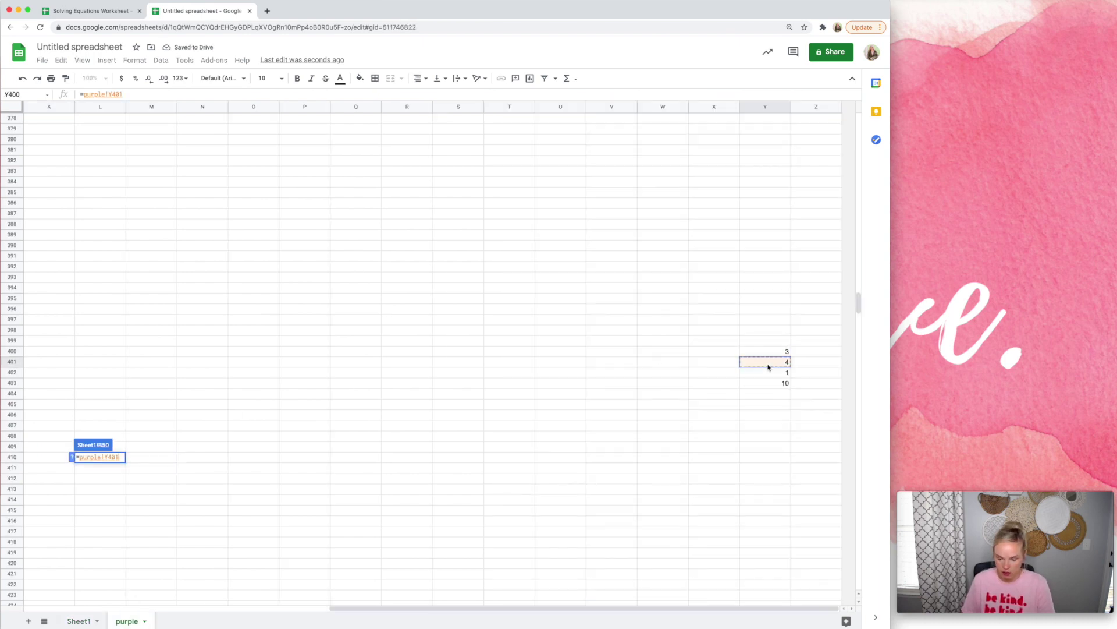
pyautogui.press('Return')
# Step: Link C50 and D50 to purple!Y402 and purple!Y403, then select A50:D50
pyautogui.click(205, 461)
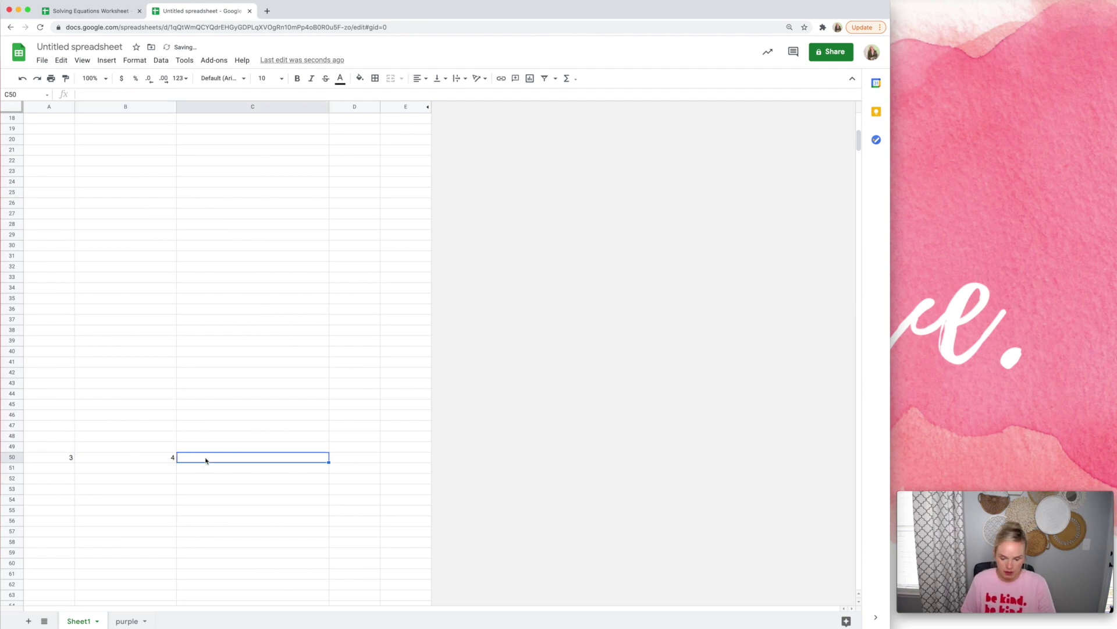
pyautogui.write('=')
pyautogui.click(126, 621)
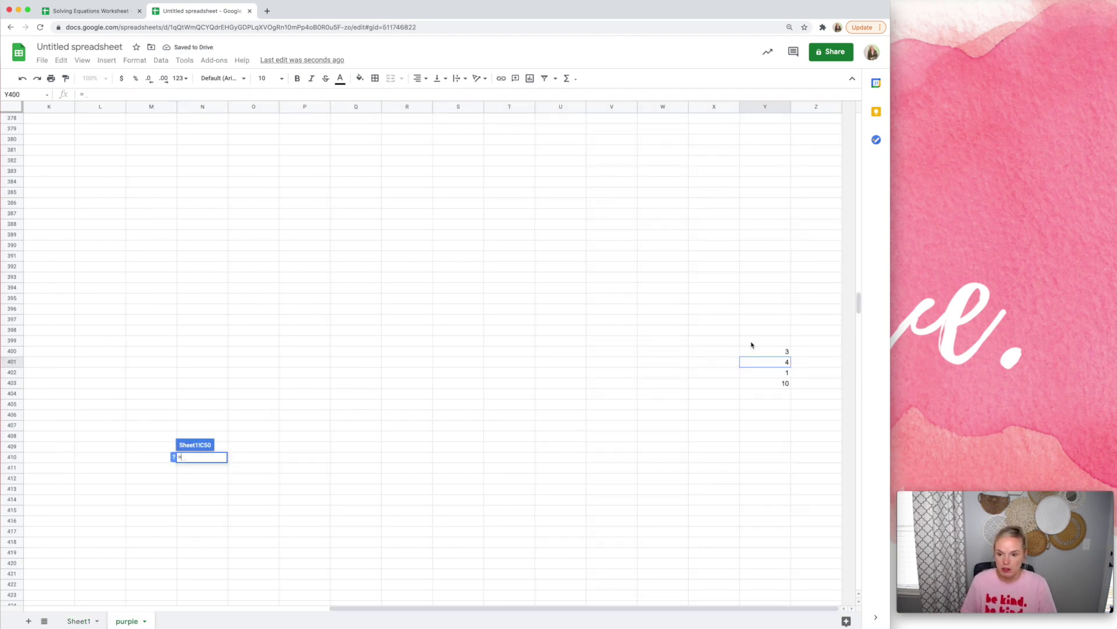
pyautogui.click(780, 374)
pyautogui.press('Return')
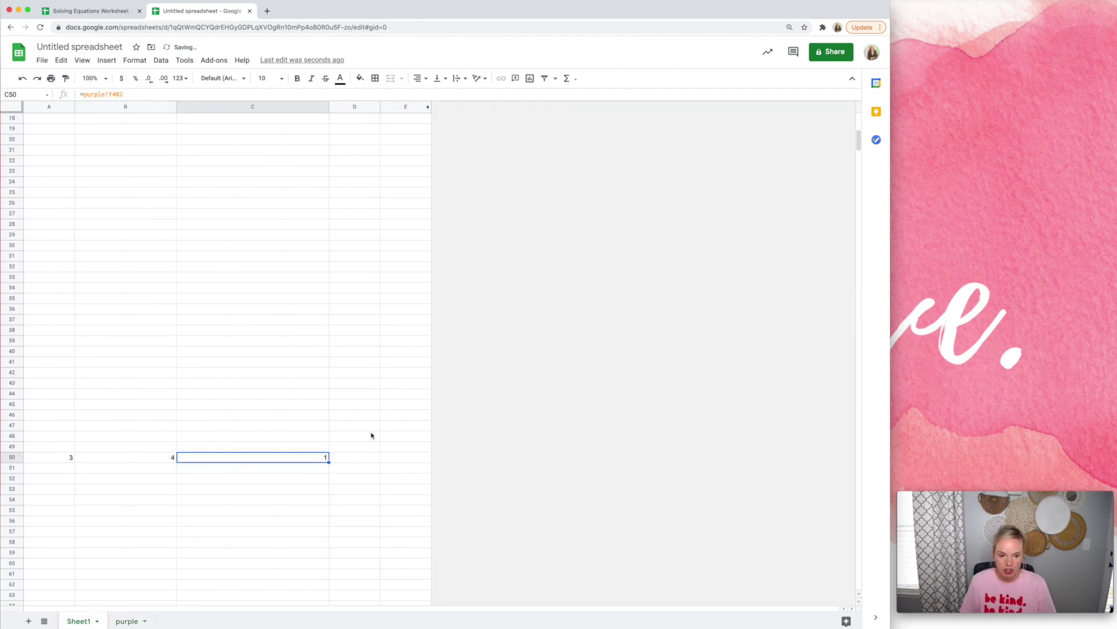
pyautogui.click(353, 458)
pyautogui.write('=')
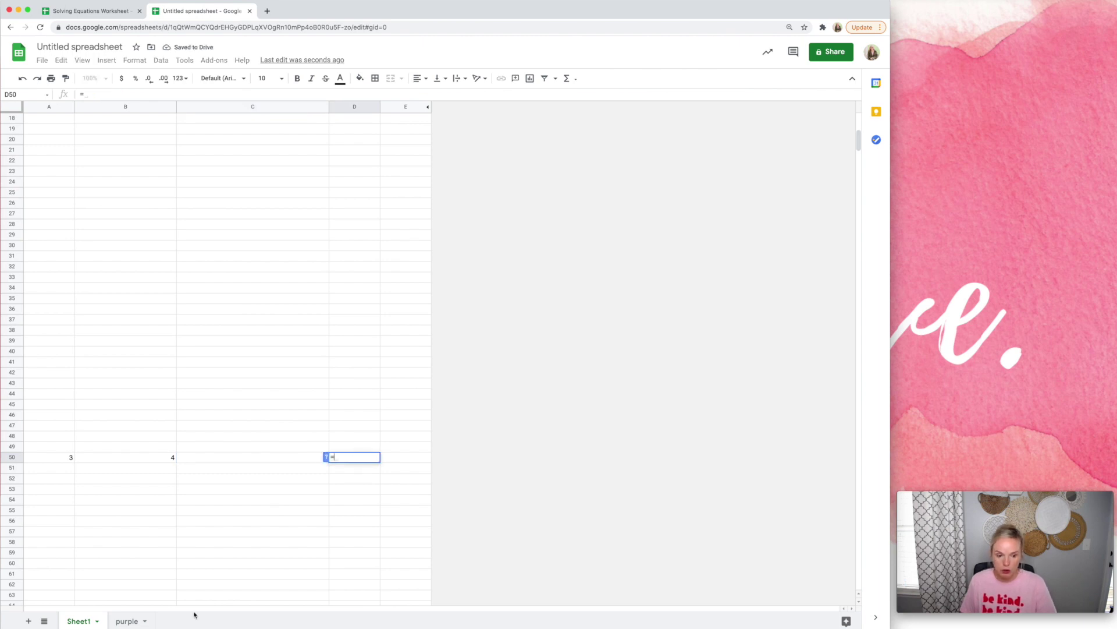
pyautogui.click(127, 621)
pyautogui.click(769, 387)
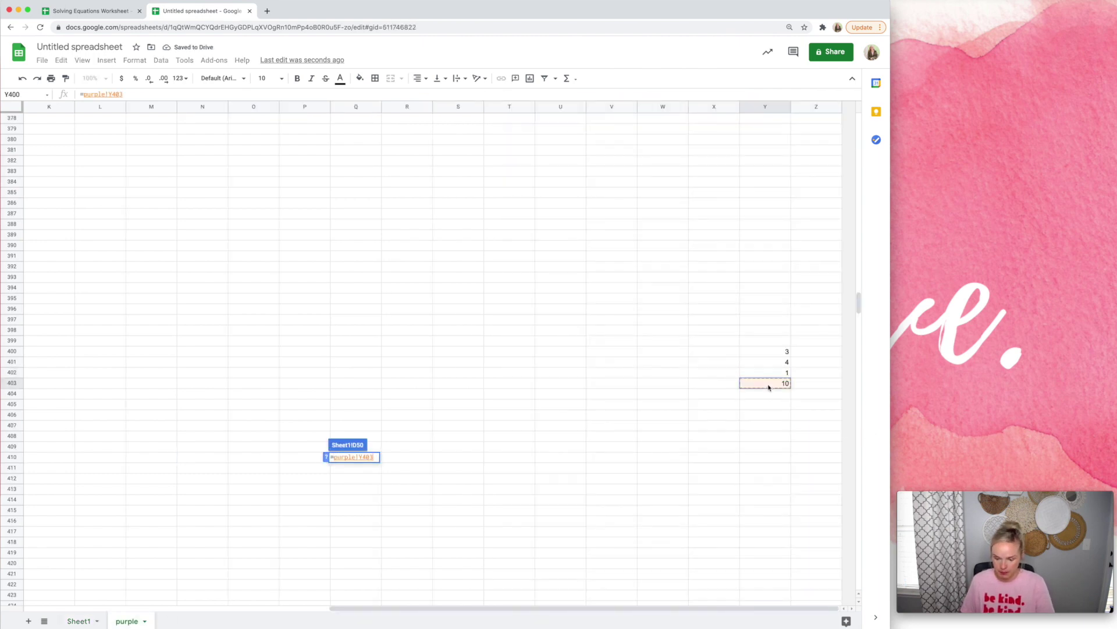
pyautogui.press('Return')
pyautogui.moveTo(70, 460); pyautogui.dragTo(337, 459)
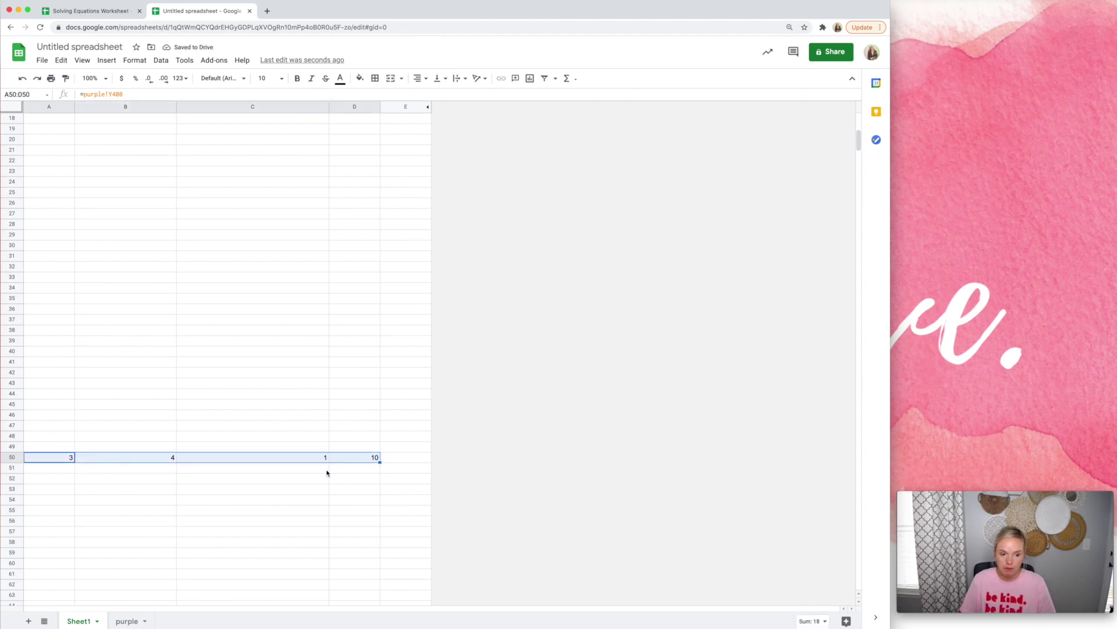
# Step: Start a new 'Custom formula is' conditional rule on C2
pyautogui.scroll(1, 326, 472)
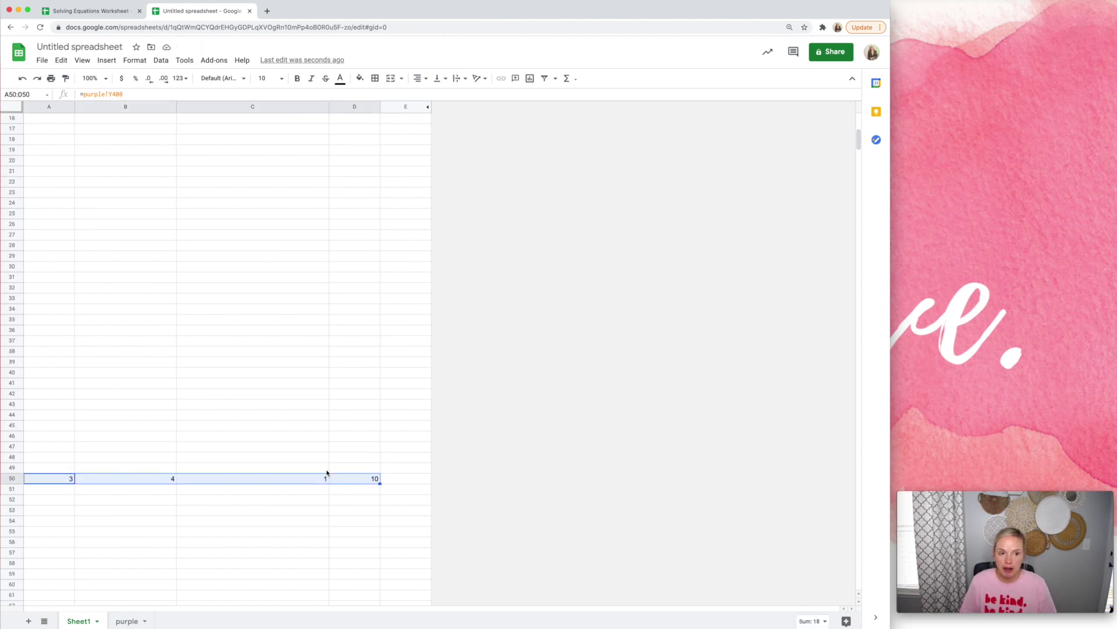
pyautogui.scroll(5, 327, 473)
pyautogui.click(283, 201)
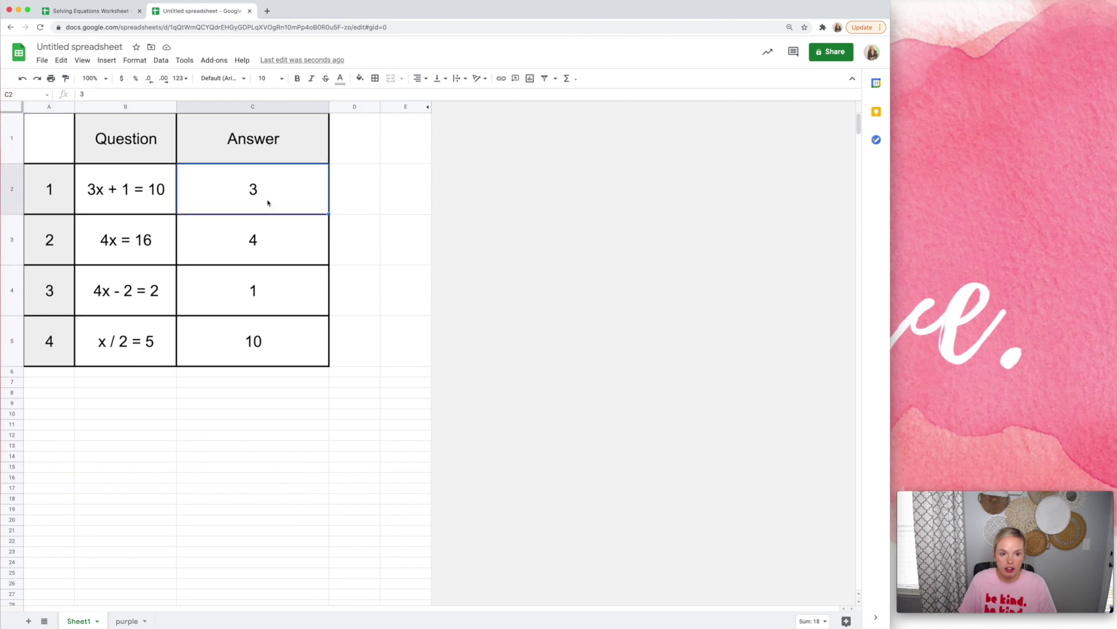
pyautogui.rightClick(262, 188)
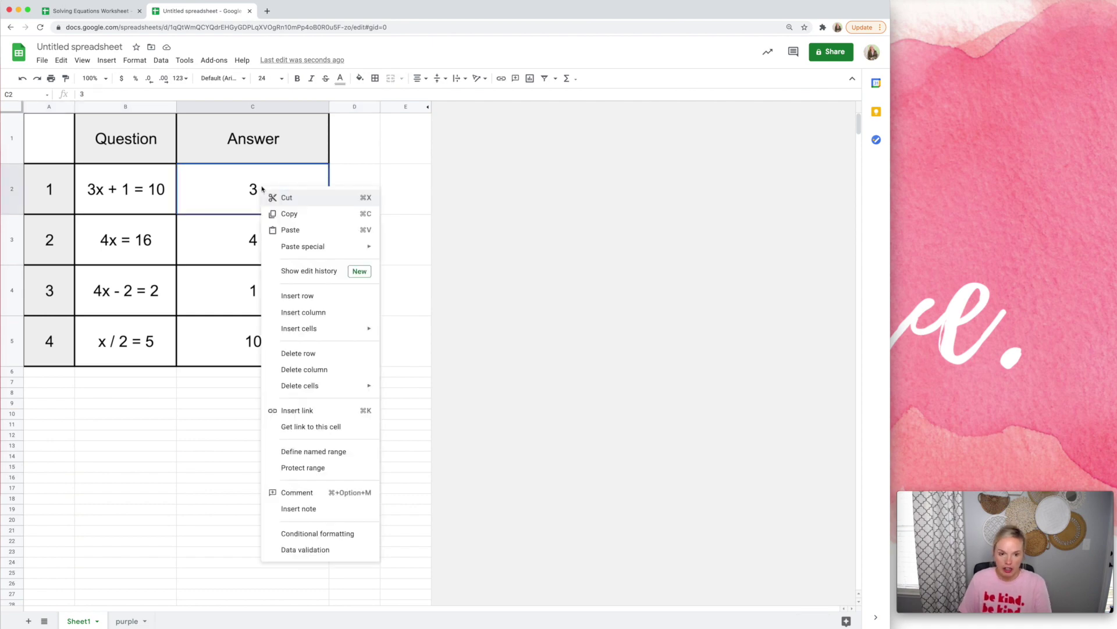
pyautogui.click(343, 532)
pyautogui.click(763, 199)
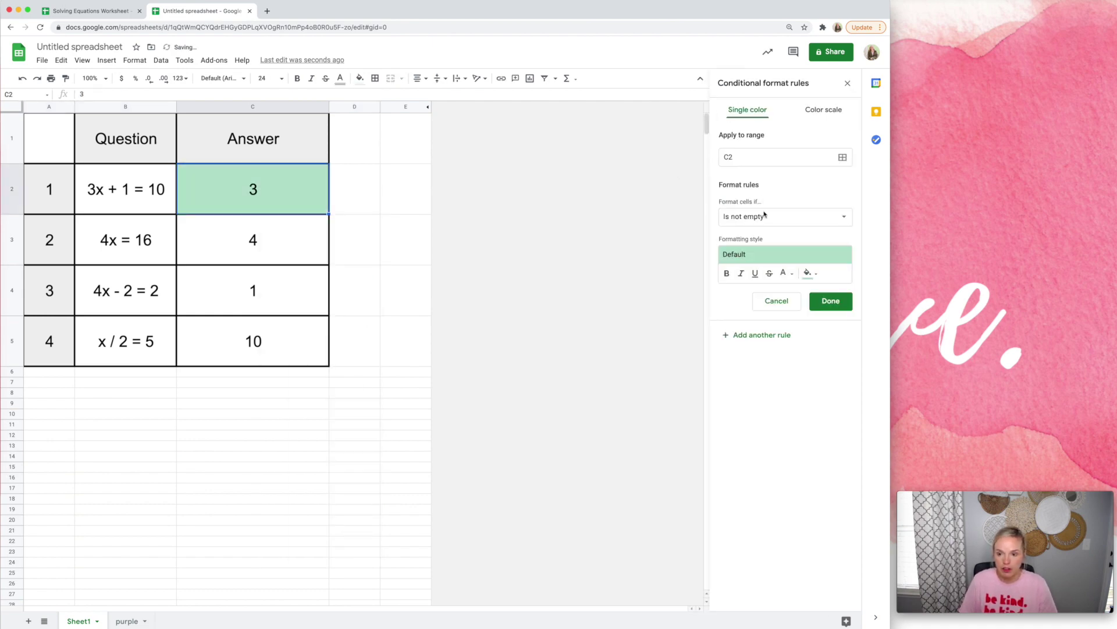
pyautogui.click(764, 220)
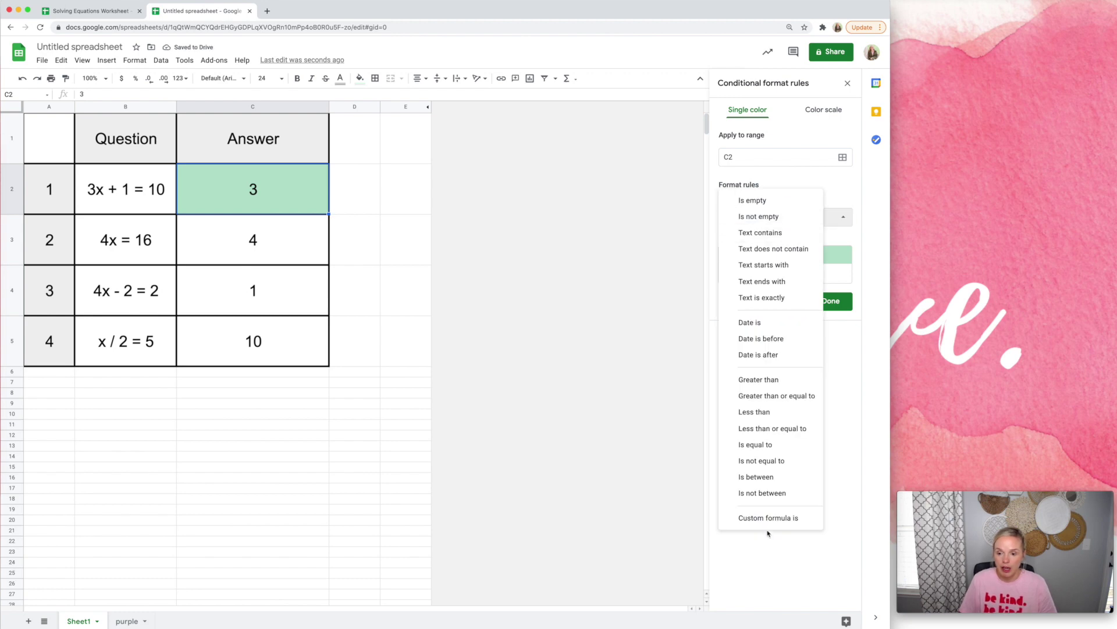
pyautogui.click(768, 518)
# Step: Enter the formula =$A$50 with bright green fill and save the rule
pyautogui.click(748, 240)
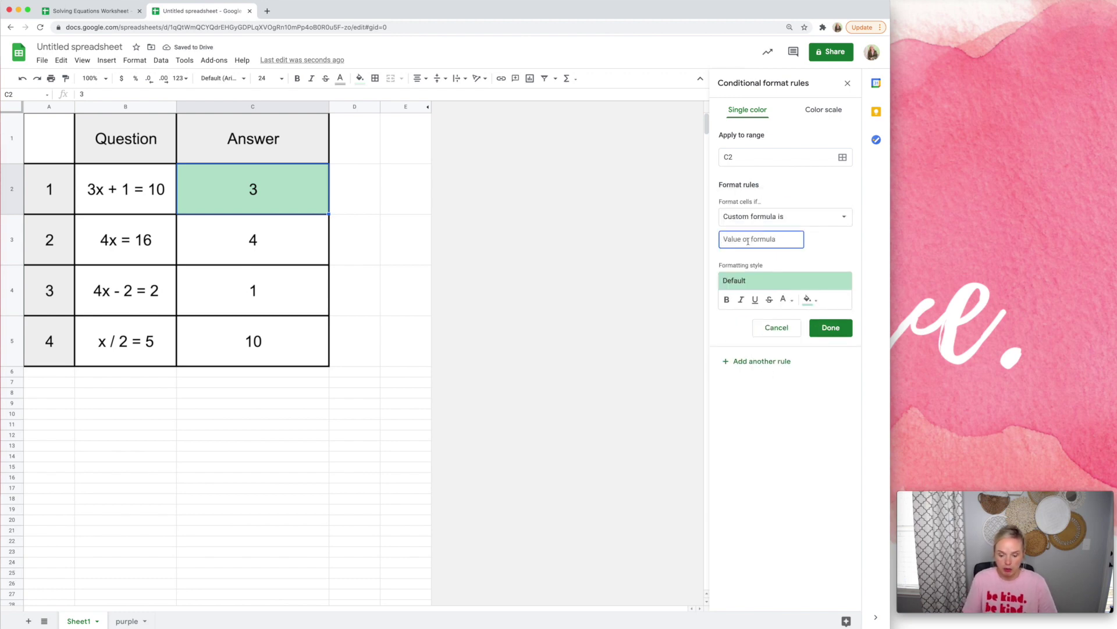
pyautogui.write('=')
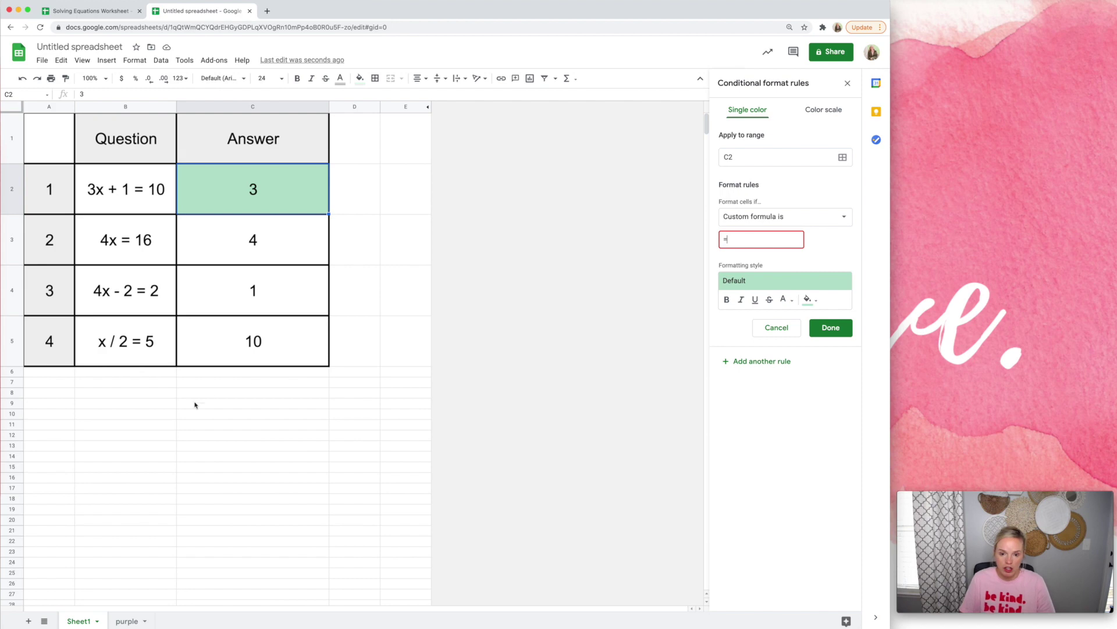
pyautogui.scroll(-10, 192, 404)
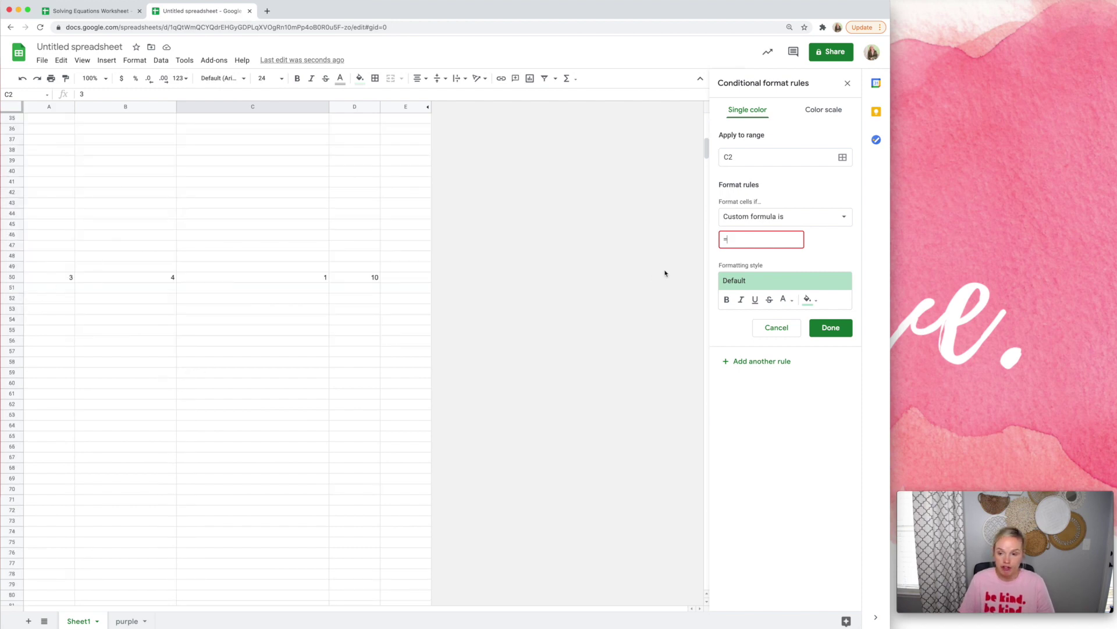
pyautogui.write('$A$50')
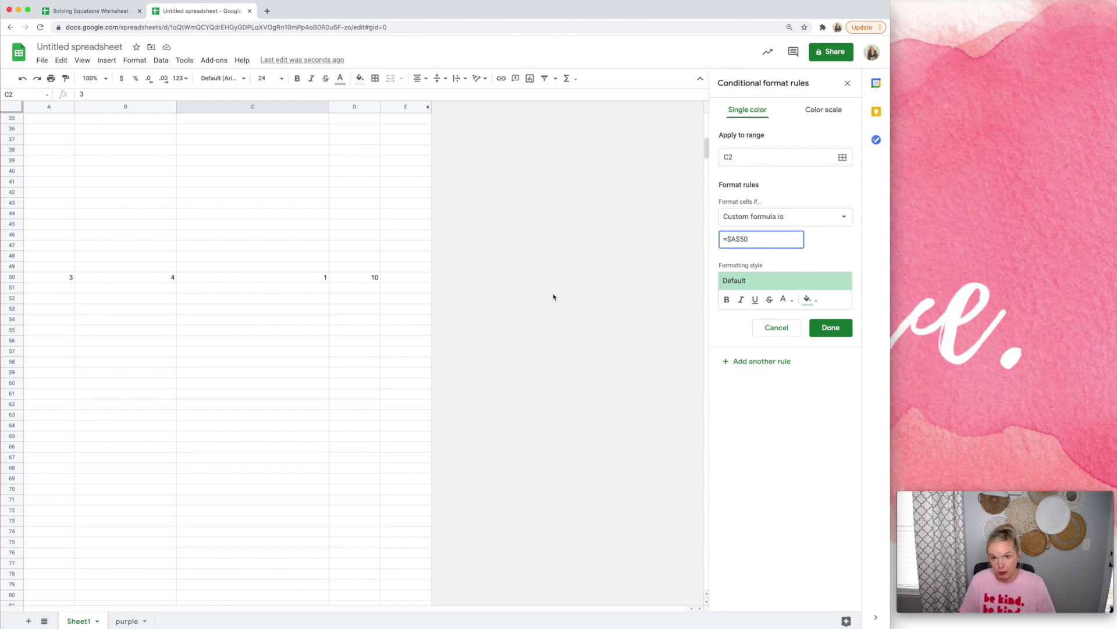
pyautogui.click(809, 299)
pyautogui.click(750, 347)
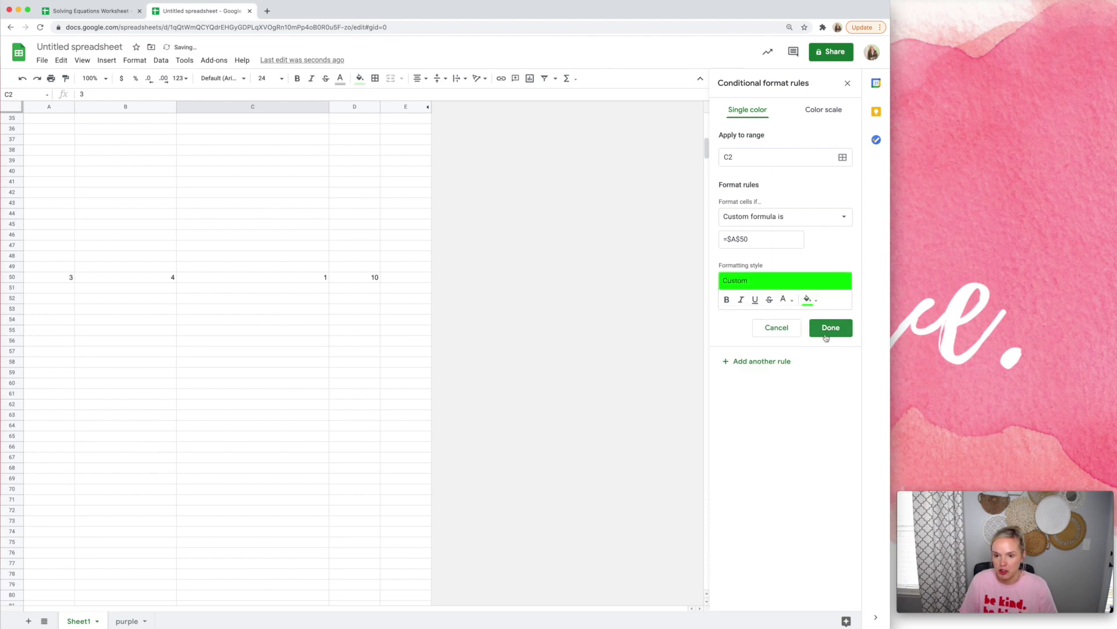
pyautogui.click(834, 330)
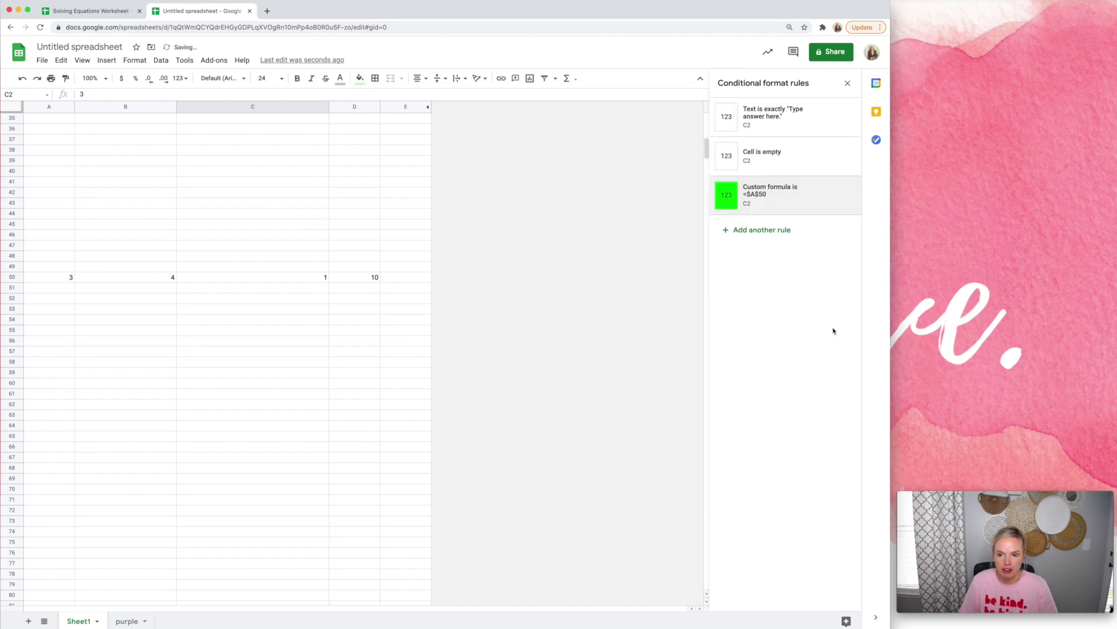
# Step: Add a custom-formula rule <>$A$50 to C2 with red fill
pyautogui.click(774, 232)
pyautogui.click(756, 219)
pyautogui.click(763, 516)
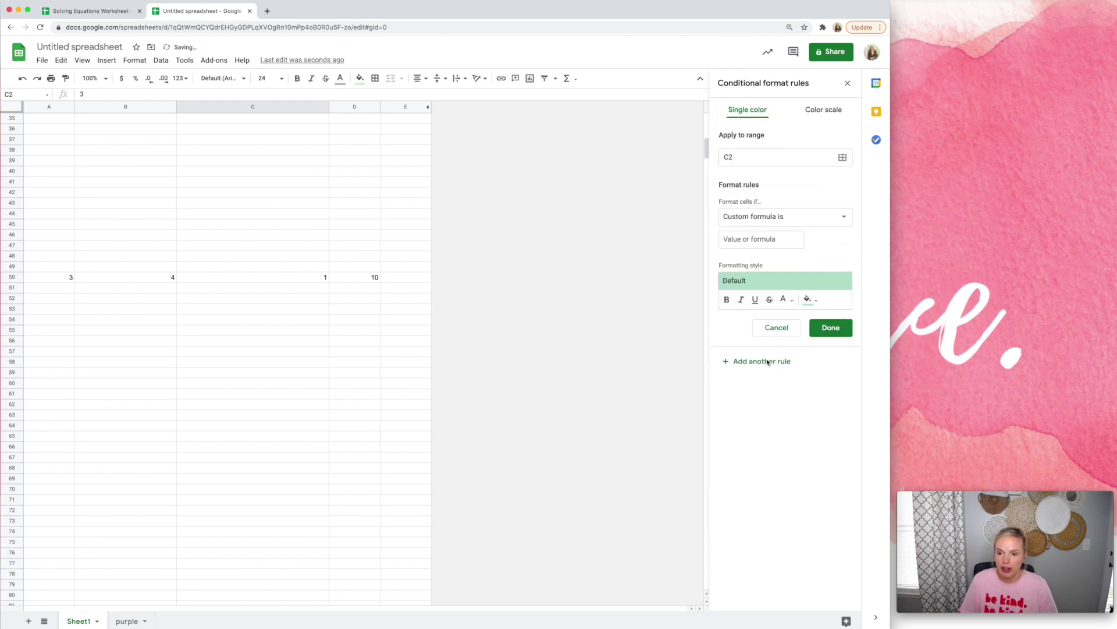
pyautogui.click(737, 241)
pyautogui.write('<>')
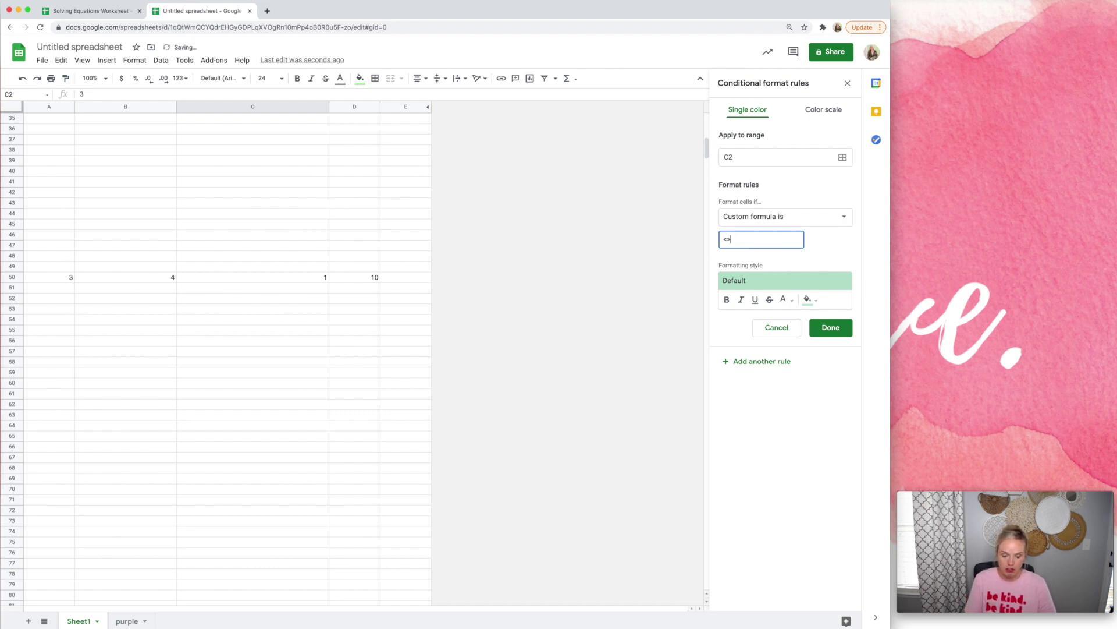
pyautogui.write('$A$%')
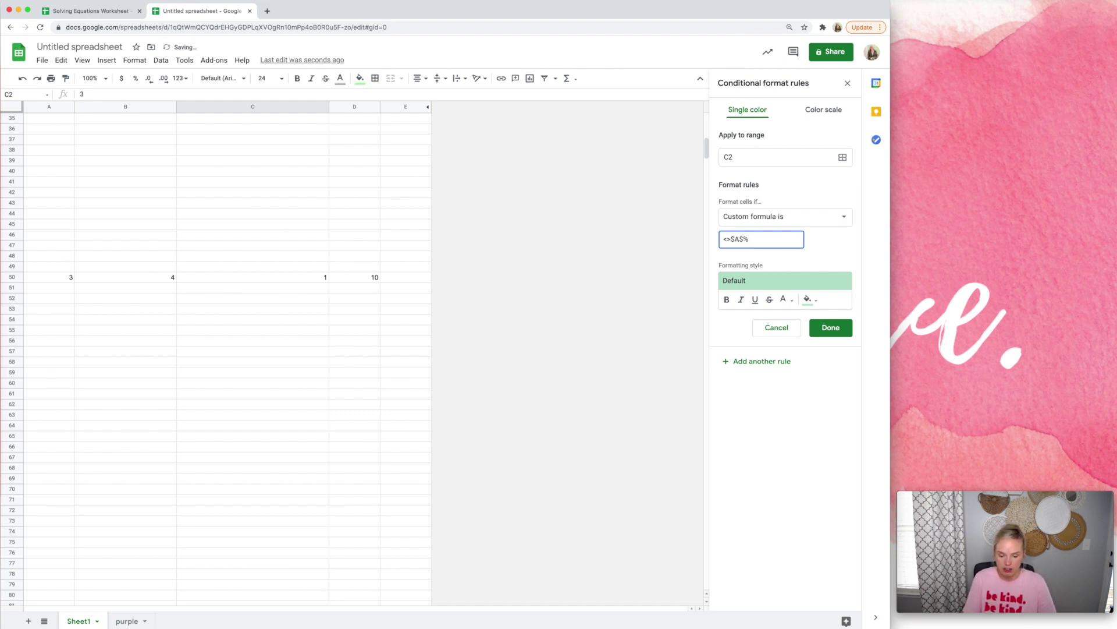
pyautogui.press('BackSpace')
pyautogui.write('50')
pyautogui.click(808, 299)
pyautogui.click(784, 299)
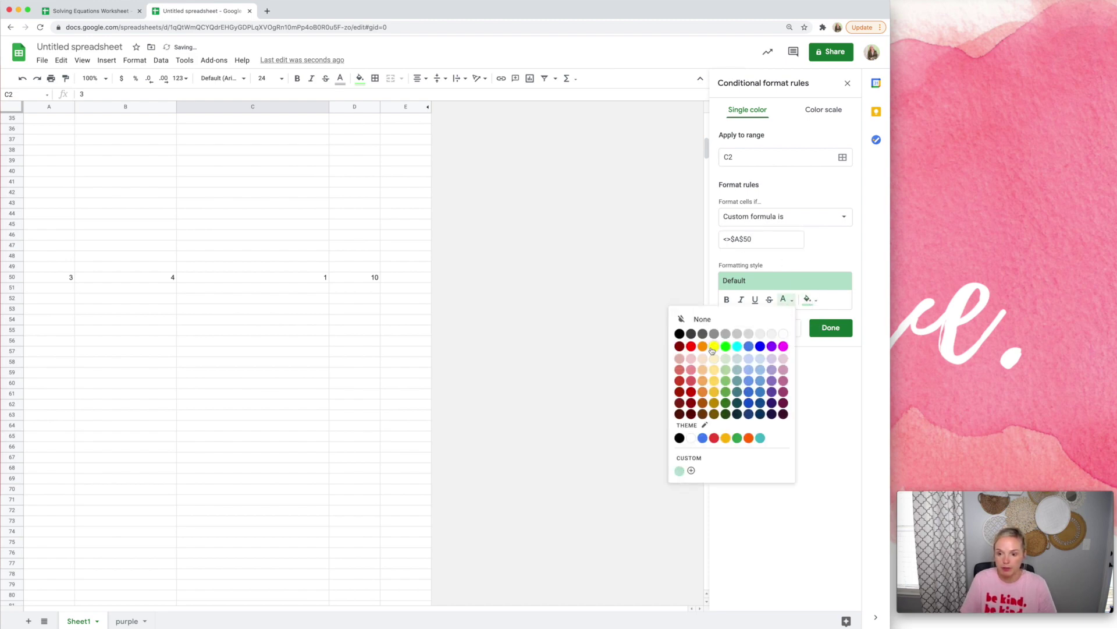
pyautogui.click(808, 299)
pyautogui.click(716, 346)
pyautogui.click(830, 328)
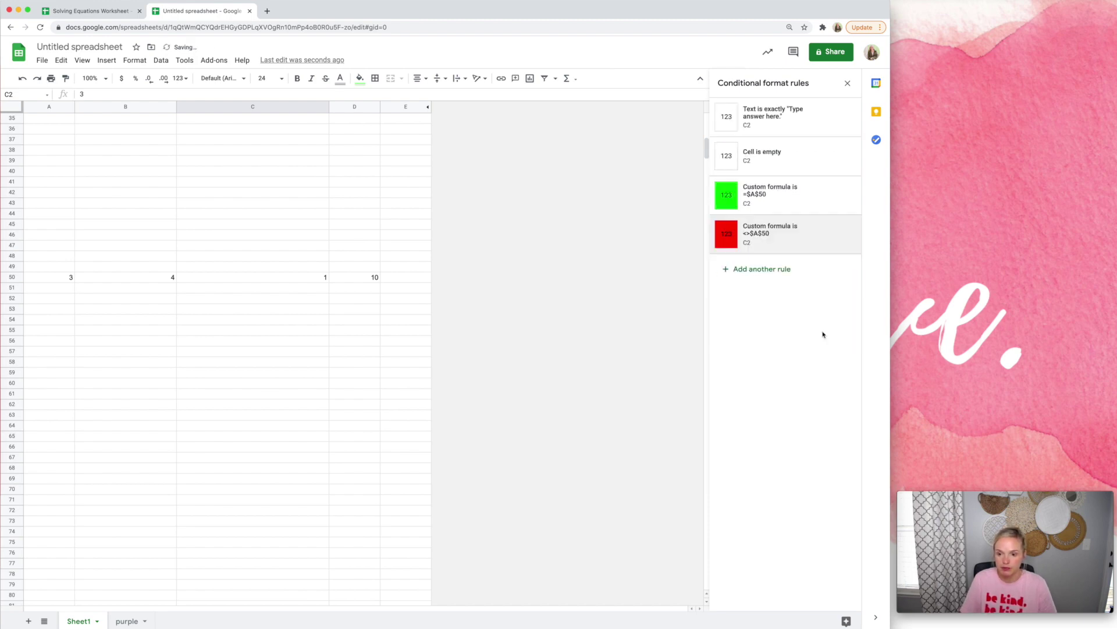
# Step: Check that C2's answer 3 shows green, then select answer key cell A50
pyautogui.scroll(5, 195, 349)
pyautogui.scroll(3, 194, 349)
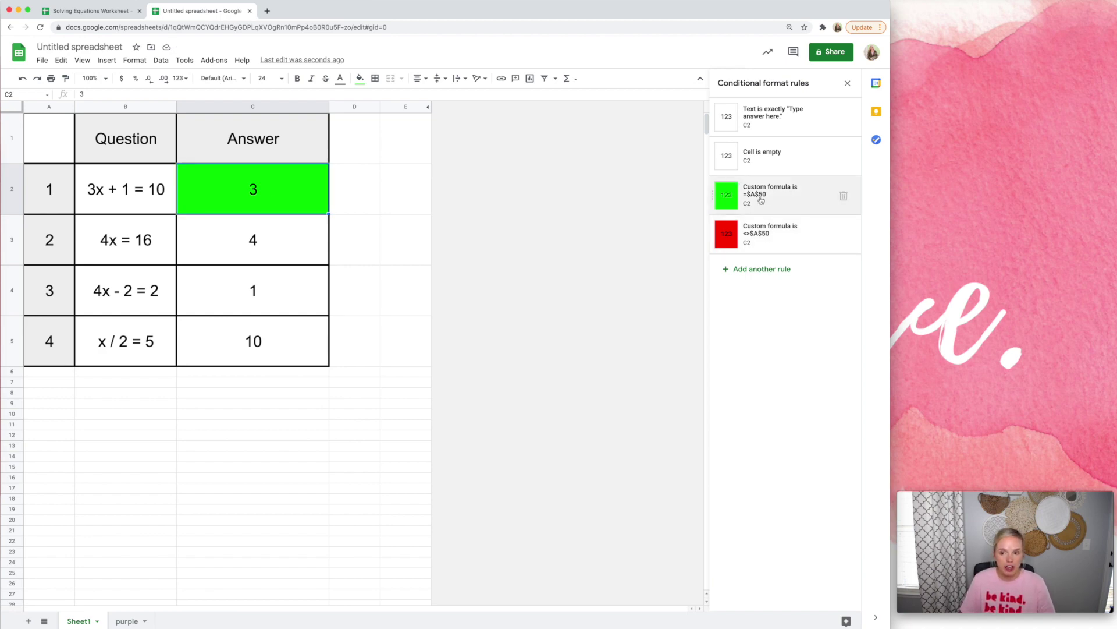
pyautogui.scroll(-10, 126, 279)
pyautogui.click(52, 291)
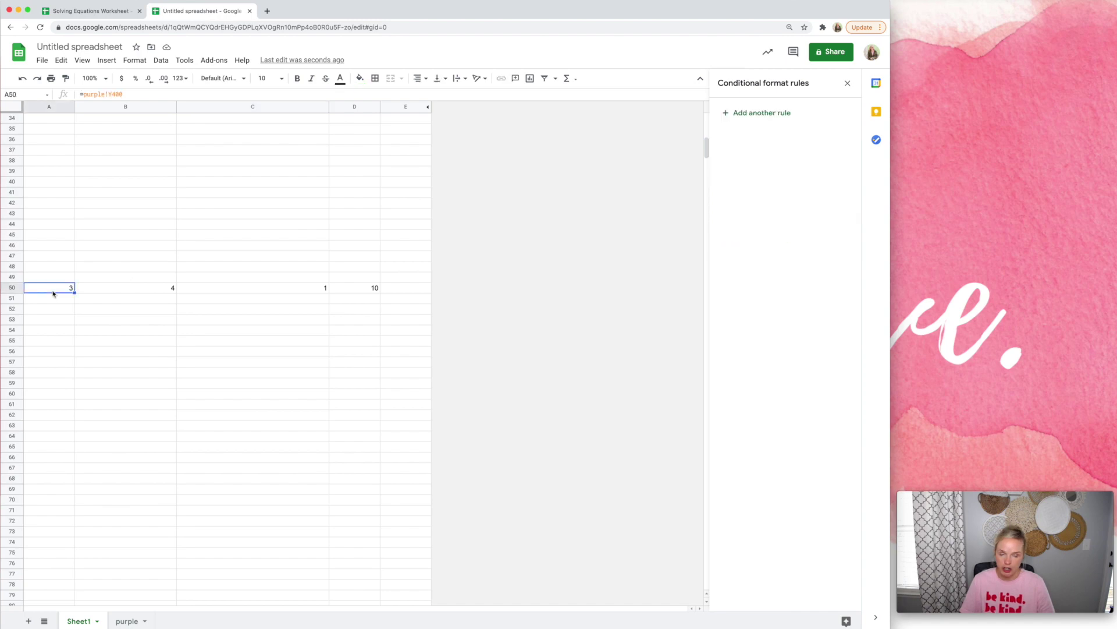
# Step: Make the answer key text in A50:D50 white so the values are hidden
pyautogui.moveTo(51, 293); pyautogui.dragTo(374, 288)
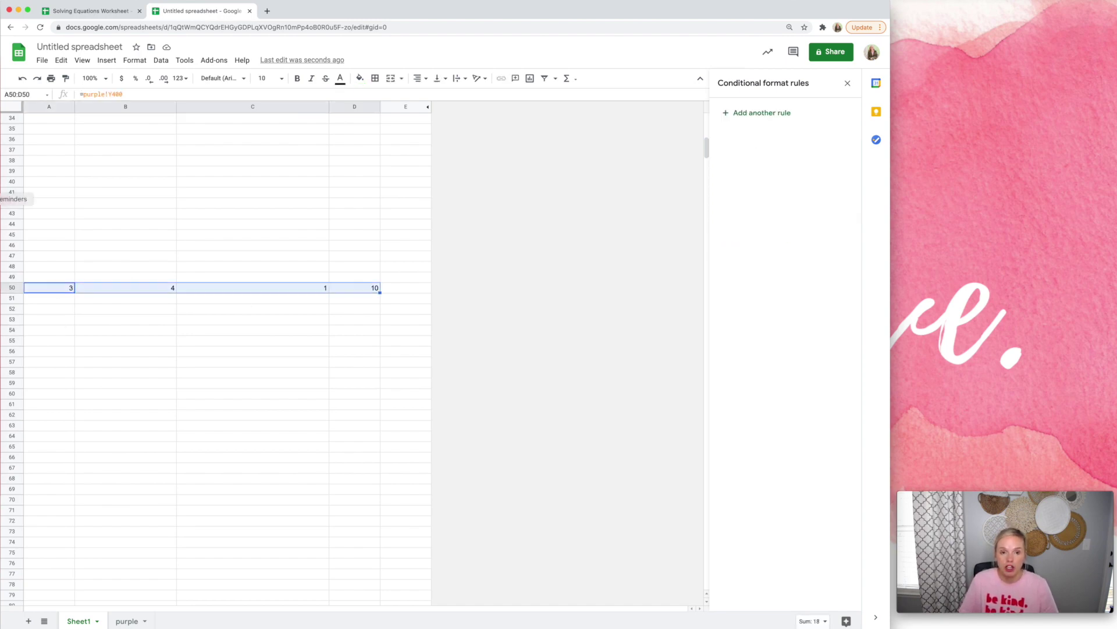
pyautogui.click(340, 79)
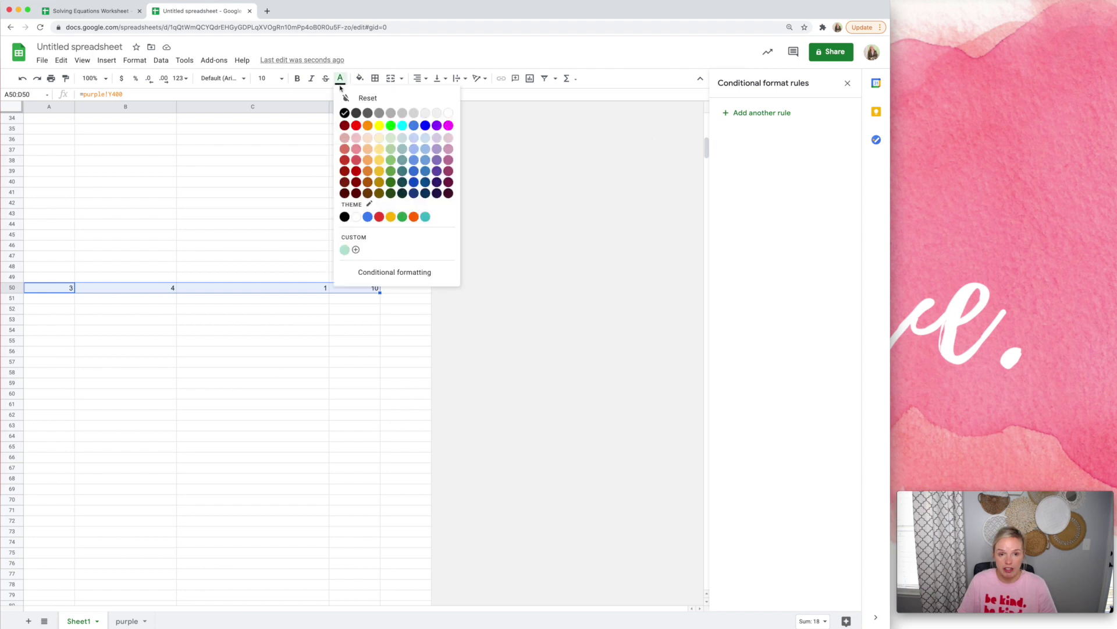
pyautogui.click(448, 112)
pyautogui.click(406, 224)
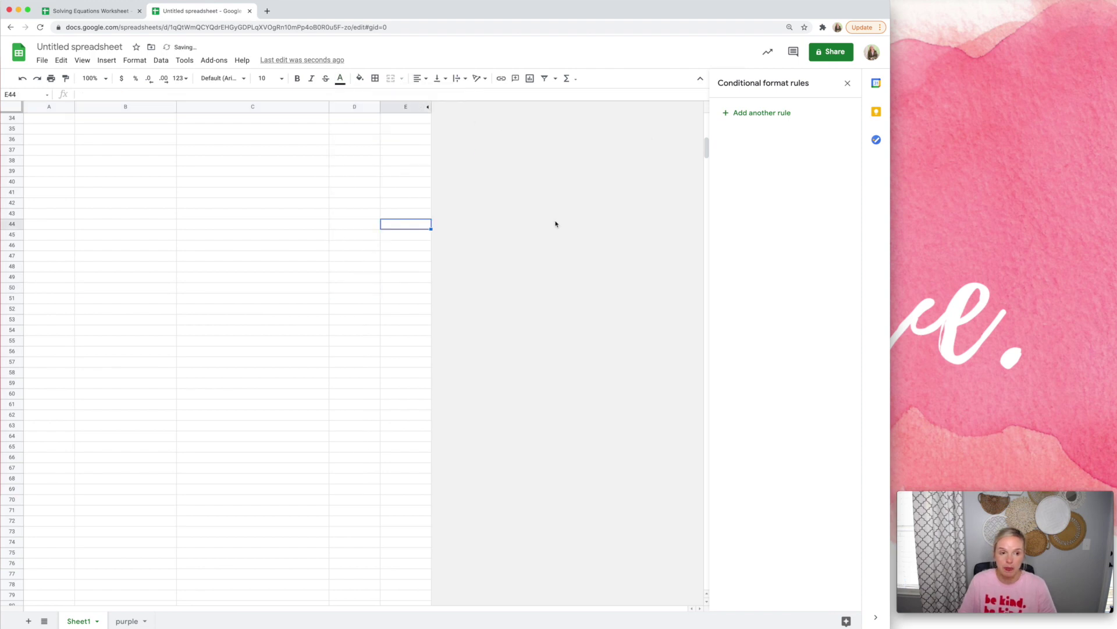
pyautogui.click(58, 290)
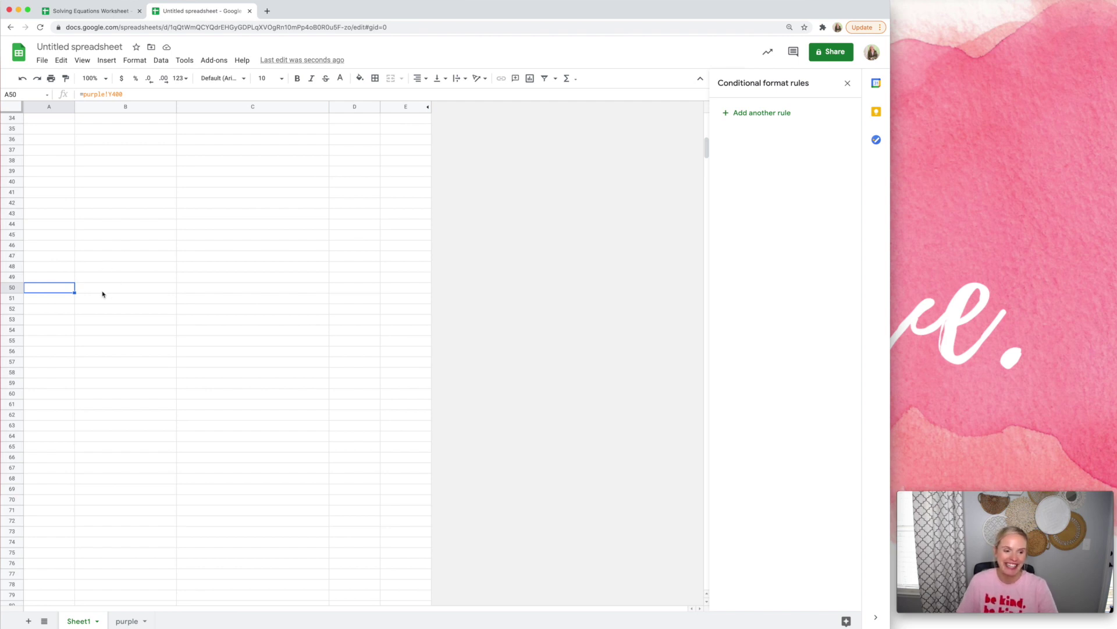
pyautogui.scroll(10, 103, 294)
pyautogui.click(276, 245)
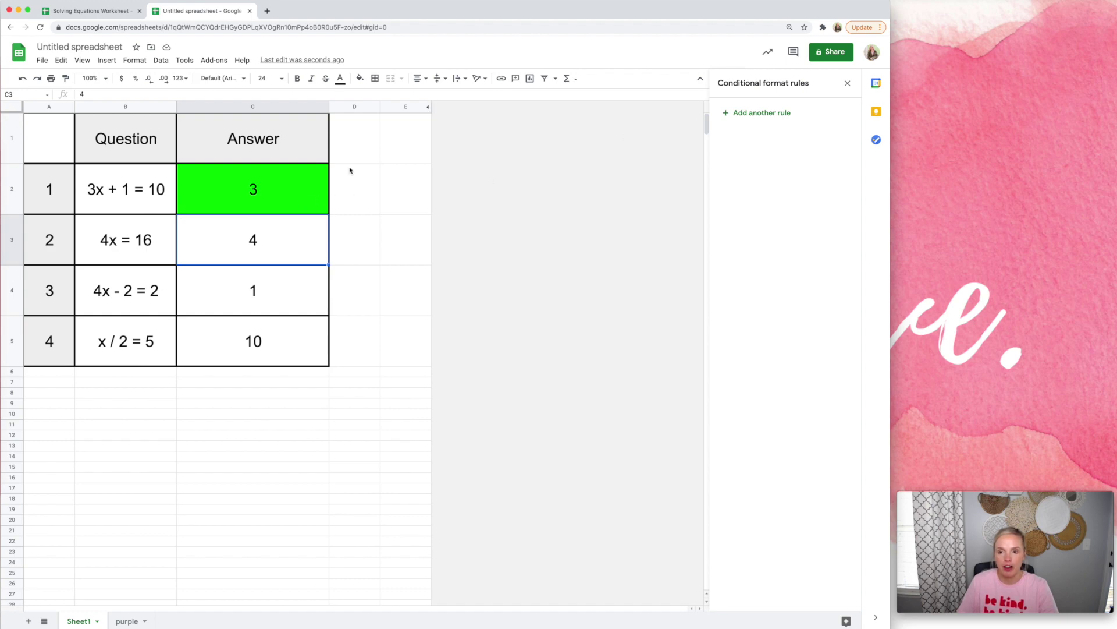
# Step: Give C3 an 'Is empty' conditional formatting rule with its own fill colour
pyautogui.click(269, 185)
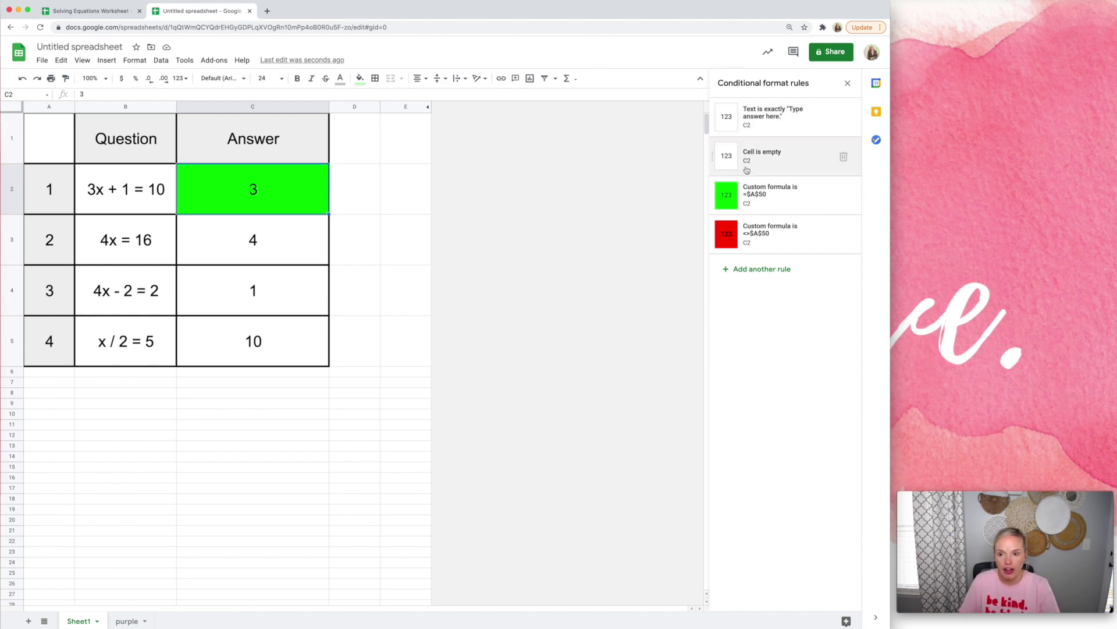
pyautogui.click(271, 239)
pyautogui.click(769, 115)
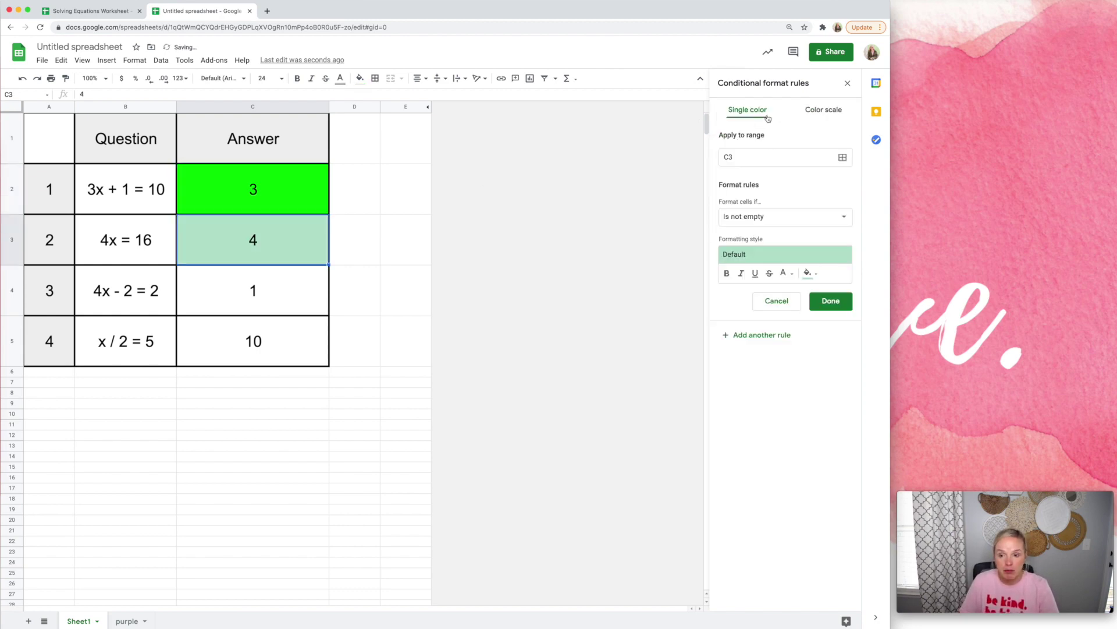
pyautogui.click(763, 219)
pyautogui.click(764, 204)
pyautogui.click(807, 273)
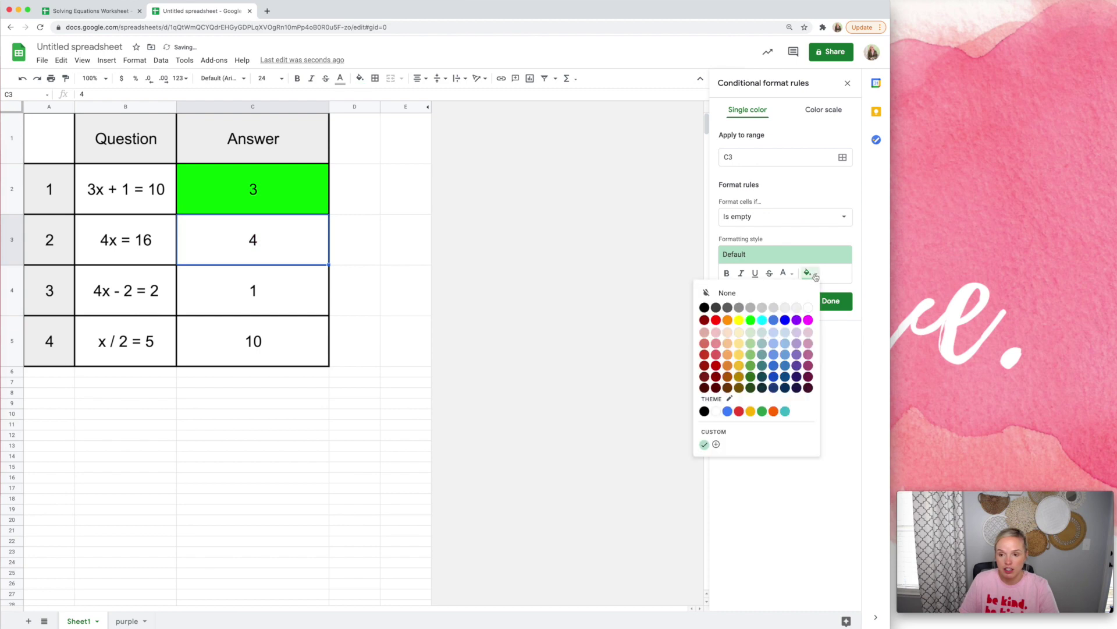
pyautogui.click(814, 308)
pyautogui.click(831, 301)
# Step: Clear C3 and add a custom formula rule =$B$50 with bright green fill
pyautogui.click(280, 241)
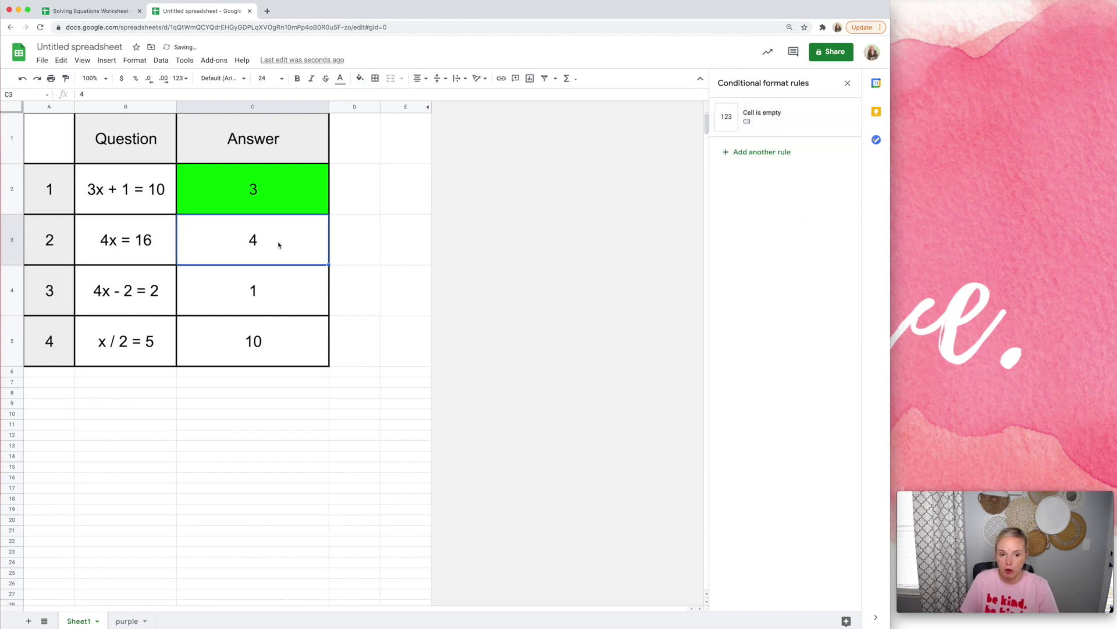
pyautogui.press('BackSpace')
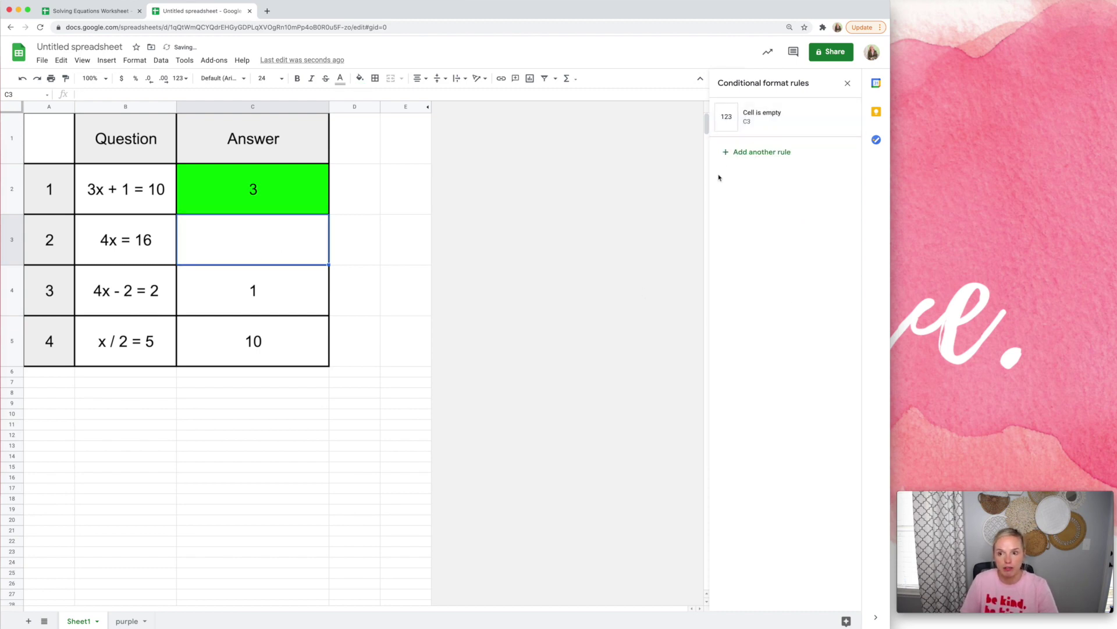
pyautogui.click(750, 155)
pyautogui.click(754, 216)
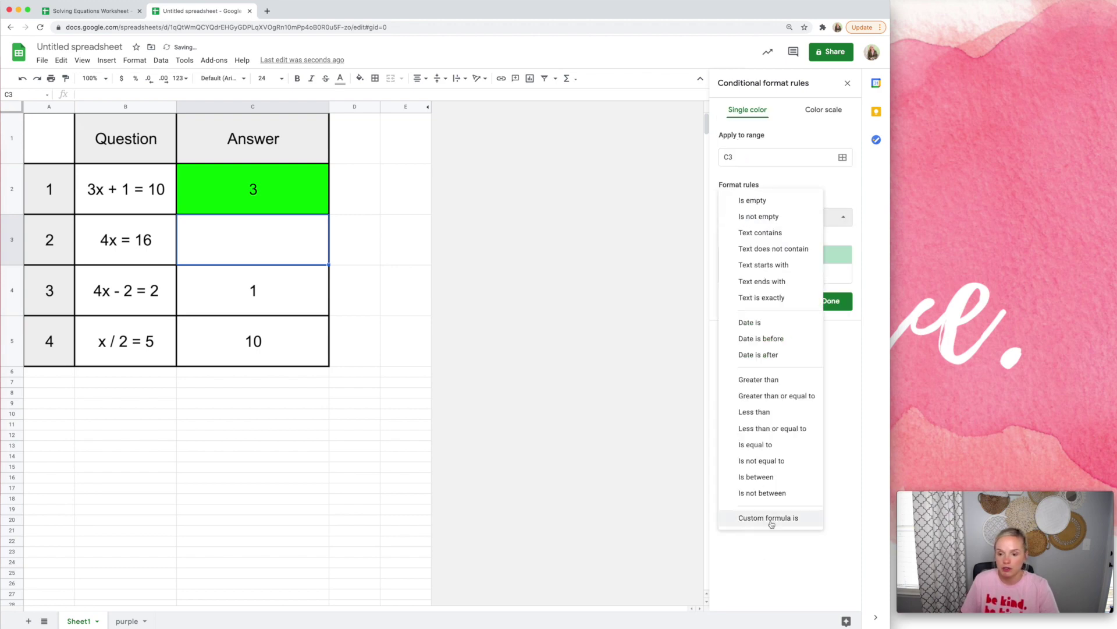
pyautogui.click(772, 519)
pyautogui.click(741, 238)
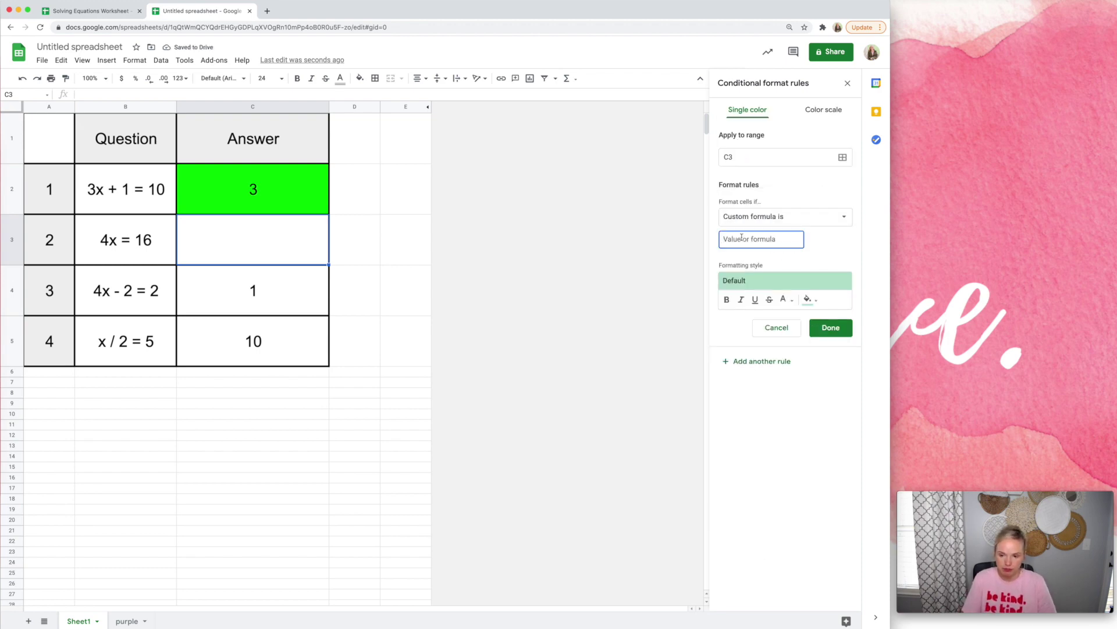
pyautogui.write('=$B')
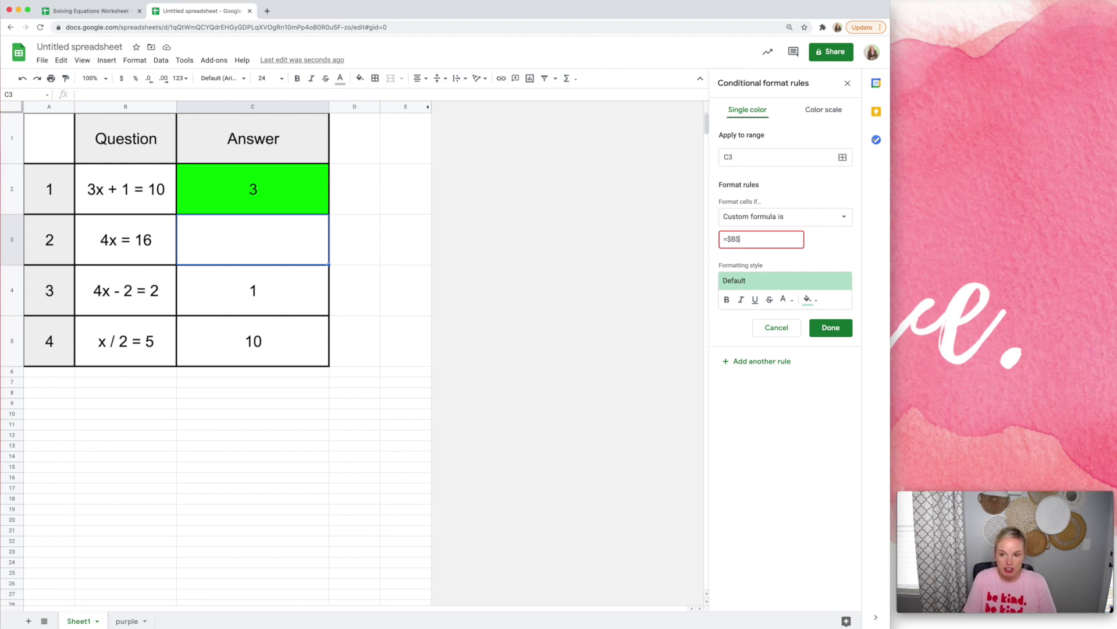
pyautogui.write('$50')
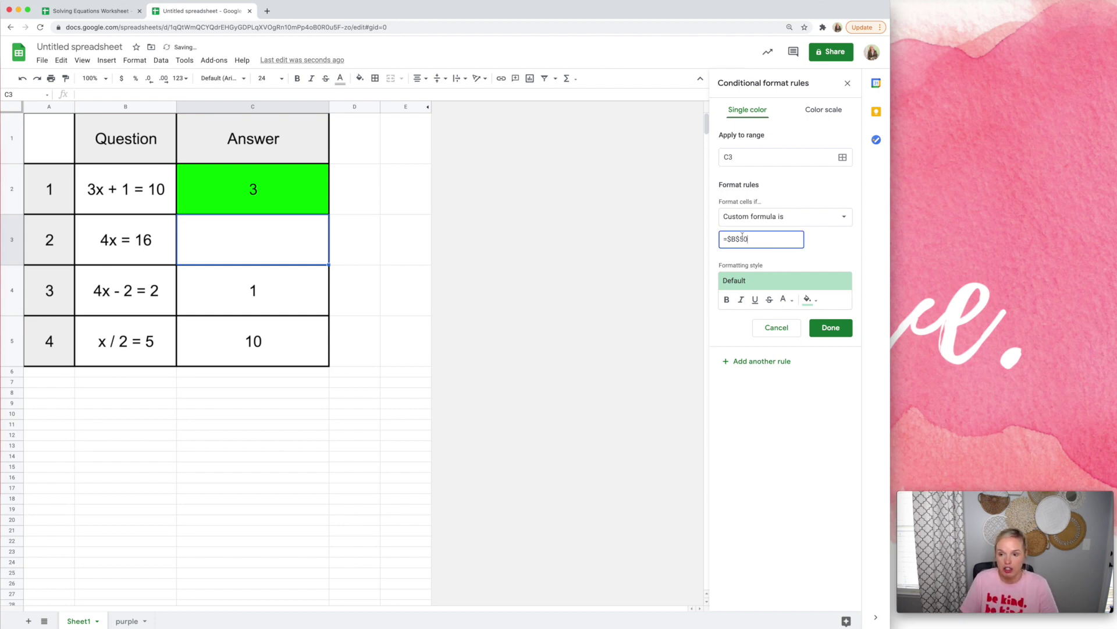
pyautogui.click(808, 300)
pyautogui.click(750, 347)
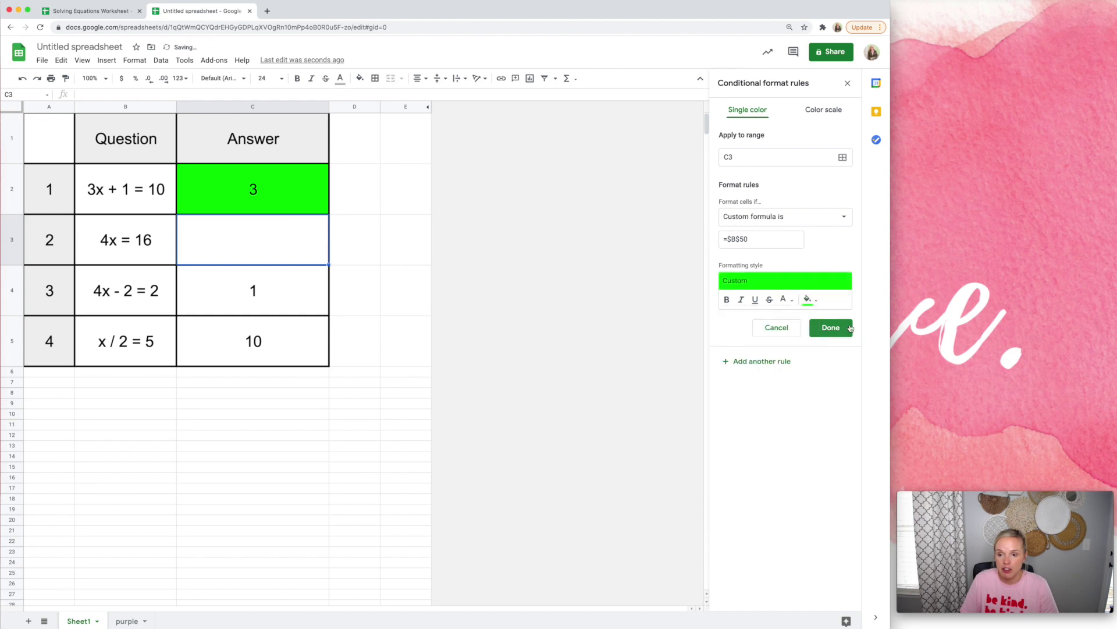
pyautogui.click(829, 329)
# Step: Add a red-fill custom formula rule <>$B$50 to C3 for wrong answers
pyautogui.click(745, 193)
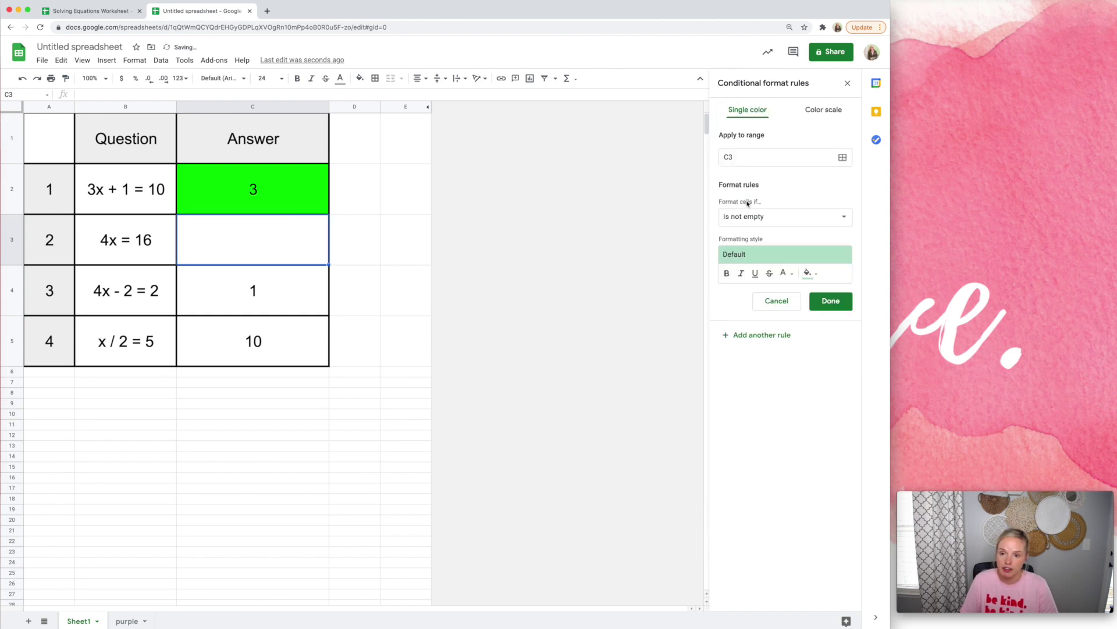
pyautogui.click(754, 221)
pyautogui.click(775, 522)
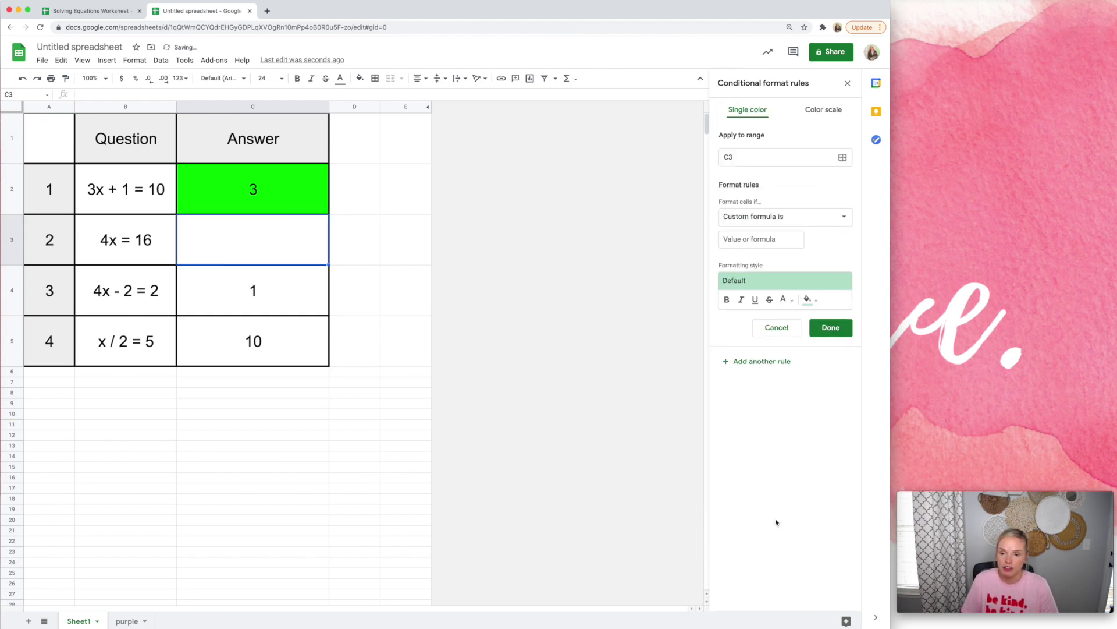
pyautogui.click(737, 240)
pyautogui.write('<>')
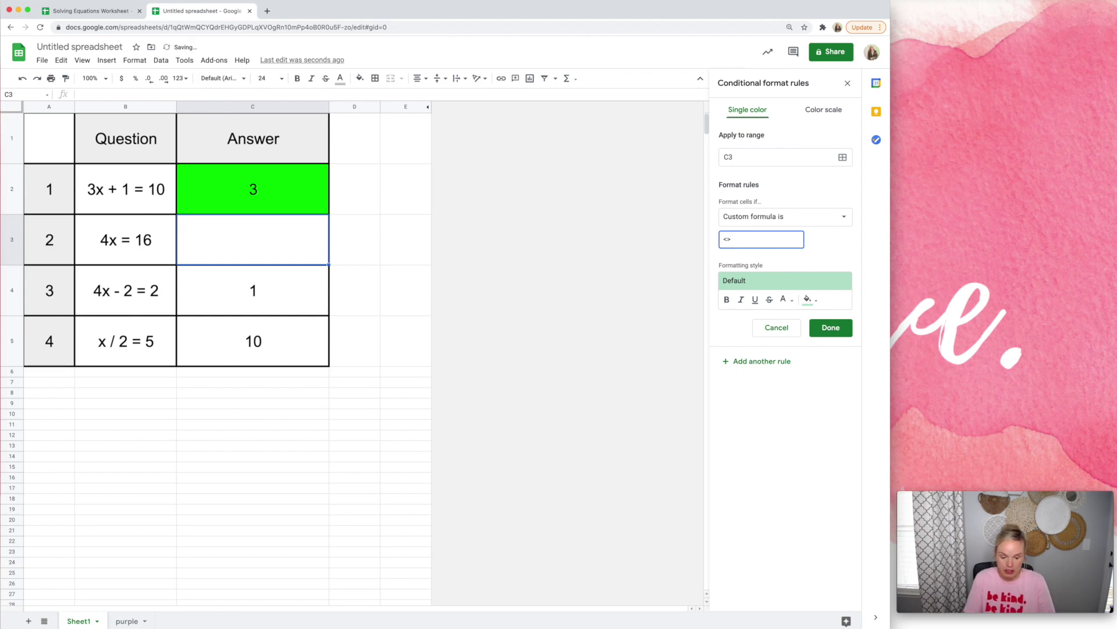
pyautogui.write('$')
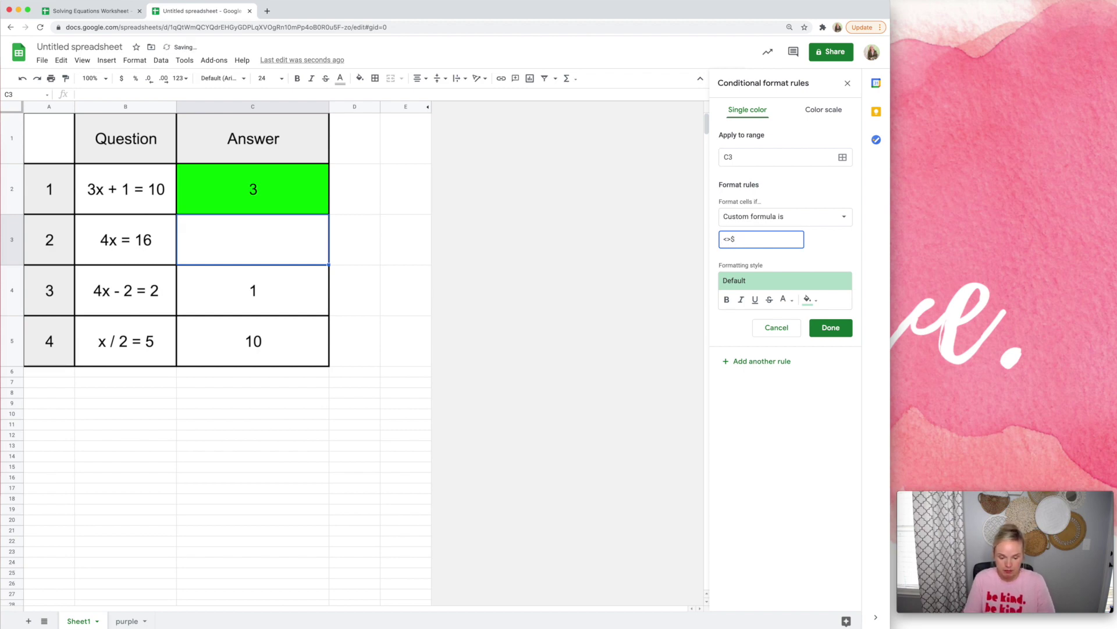
pyautogui.write('$B')
pyautogui.press('Right')
pyautogui.write('50')
pyautogui.click(809, 299)
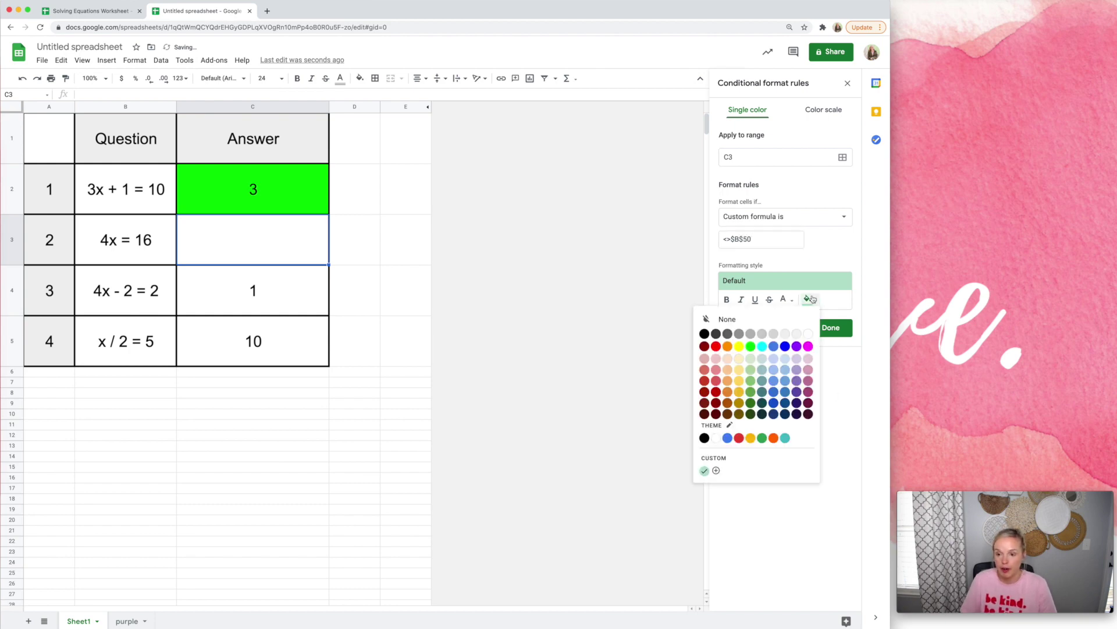
pyautogui.click(722, 346)
pyautogui.click(831, 328)
# Step: Enter 4 in C3 to test the rules, then reselect C3
pyautogui.click(260, 239)
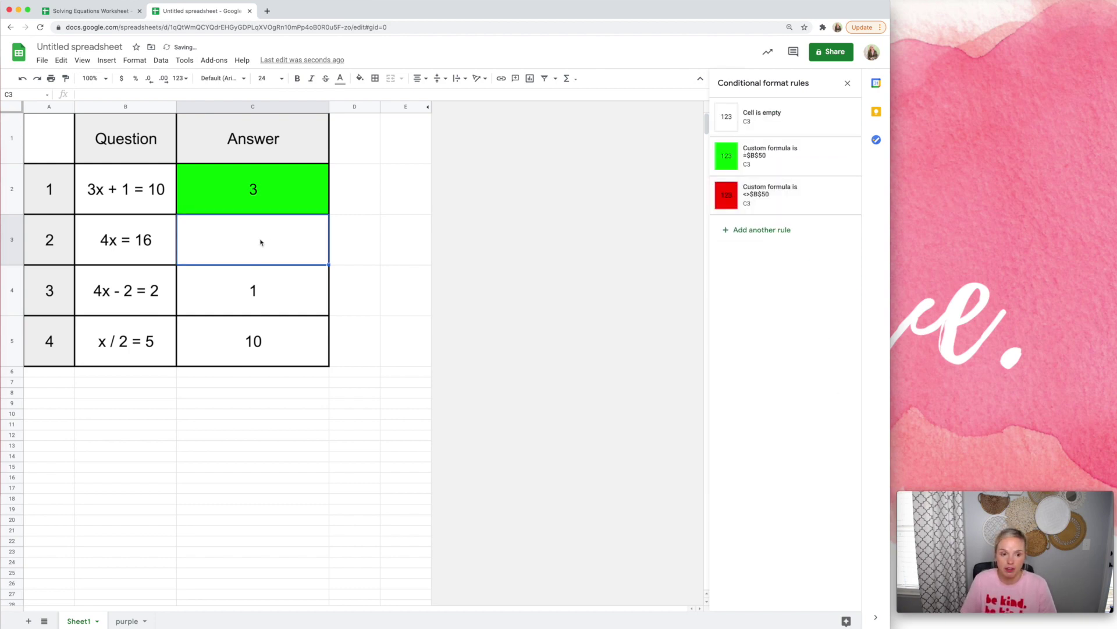
pyautogui.write('4')
pyautogui.press('Tab')
pyautogui.press('Tab')
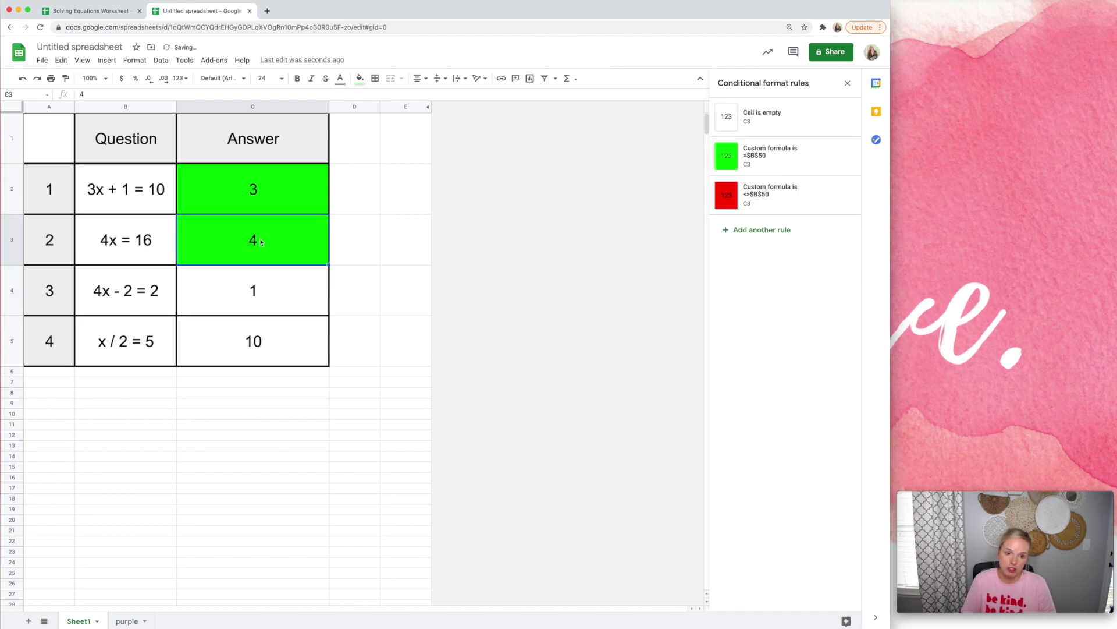
pyautogui.click(270, 240)
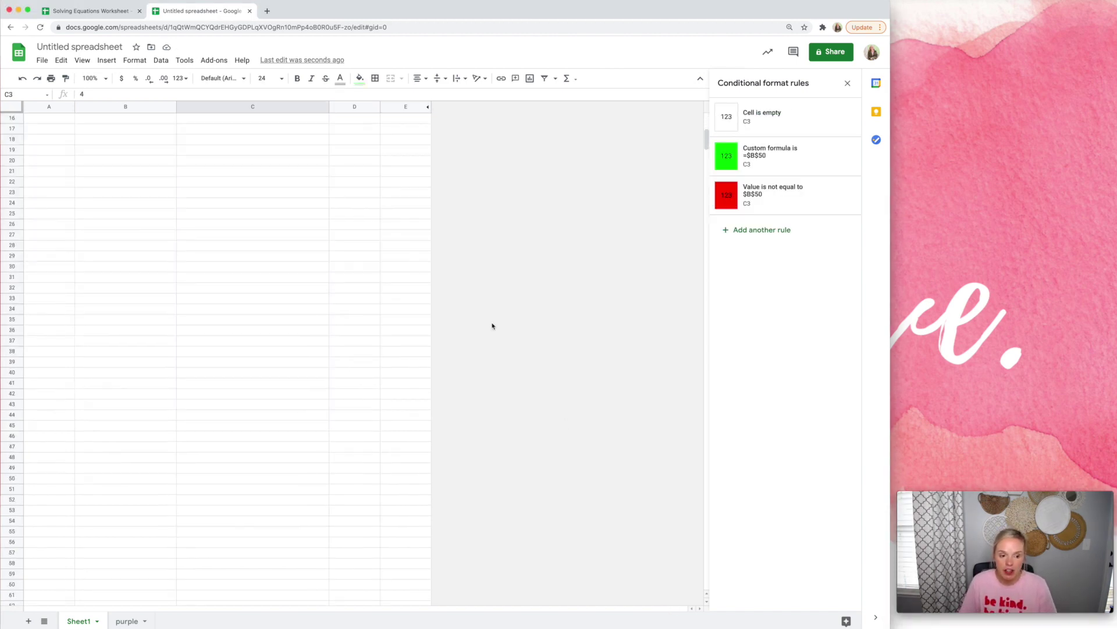
# Step: On the purple sheet, set the text colour of Y400:Y403 to white
pyautogui.scroll(5, 492, 326)
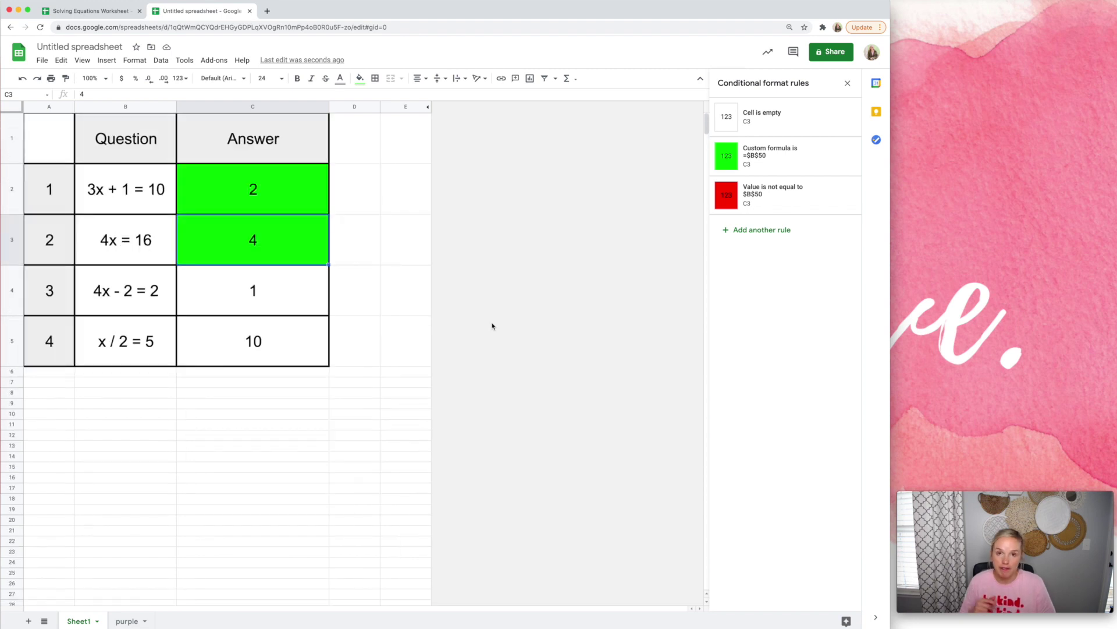
pyautogui.click(847, 83)
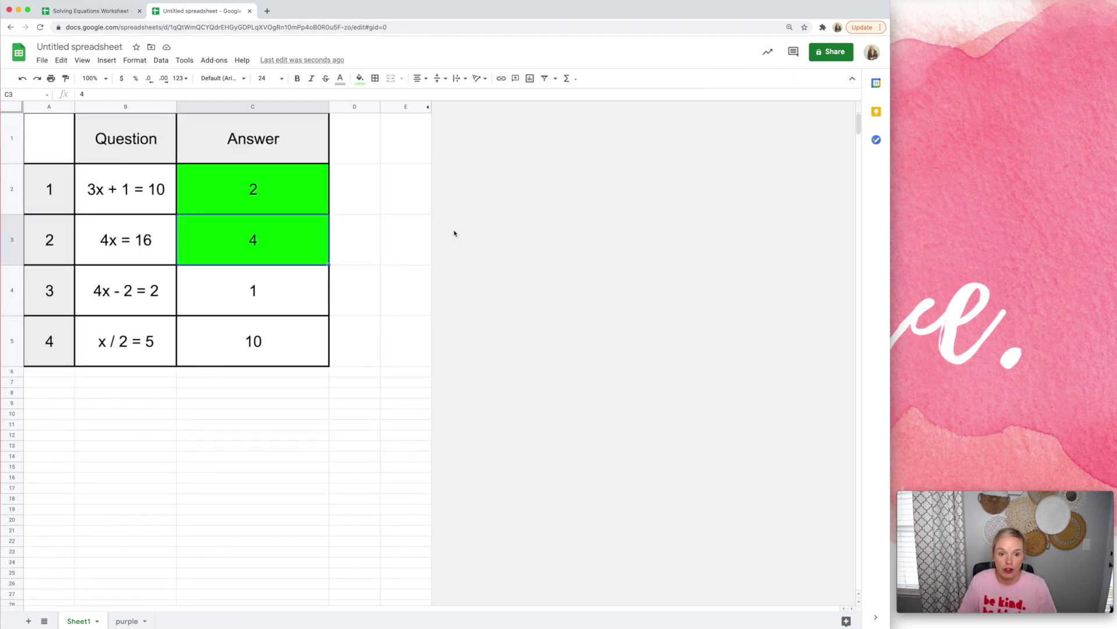
pyautogui.click(127, 621)
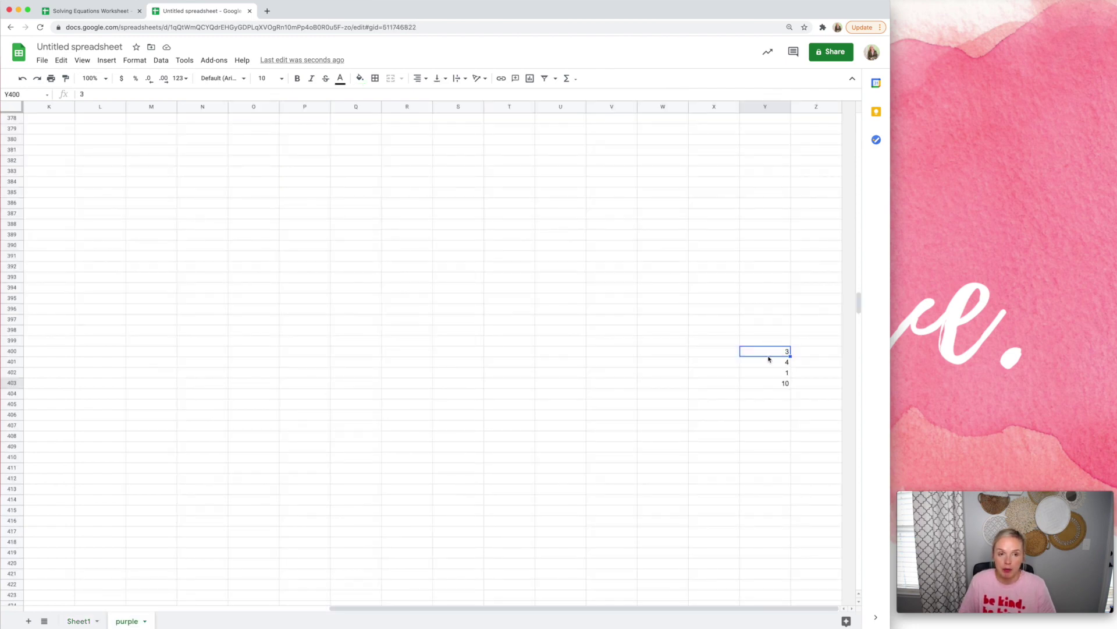
pyautogui.moveTo(780, 351); pyautogui.dragTo(774, 385)
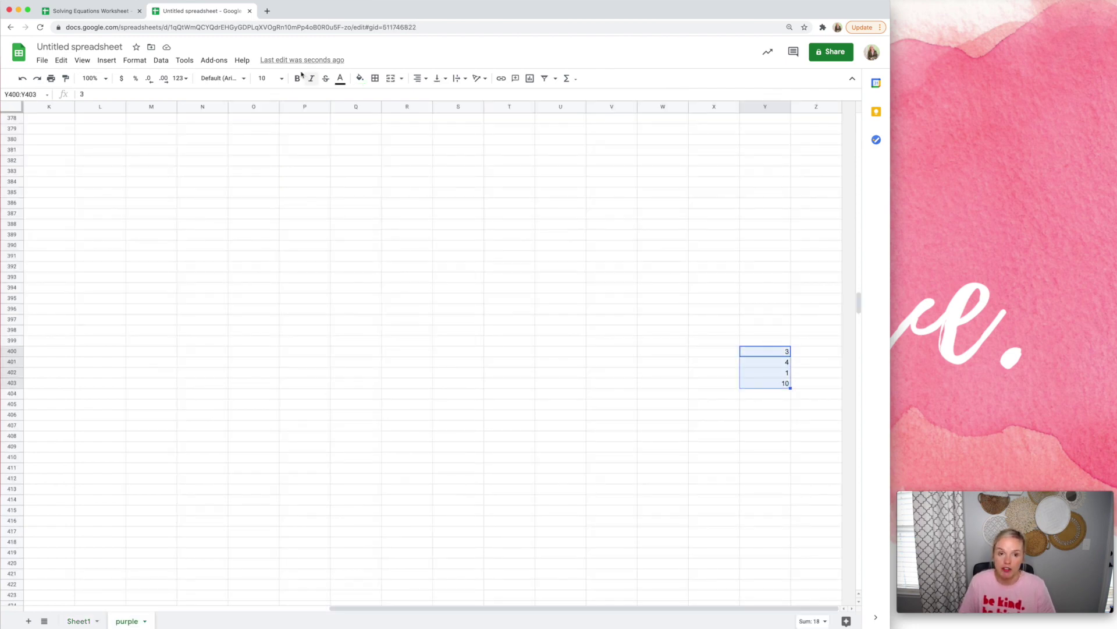
pyautogui.click(340, 79)
pyautogui.click(448, 114)
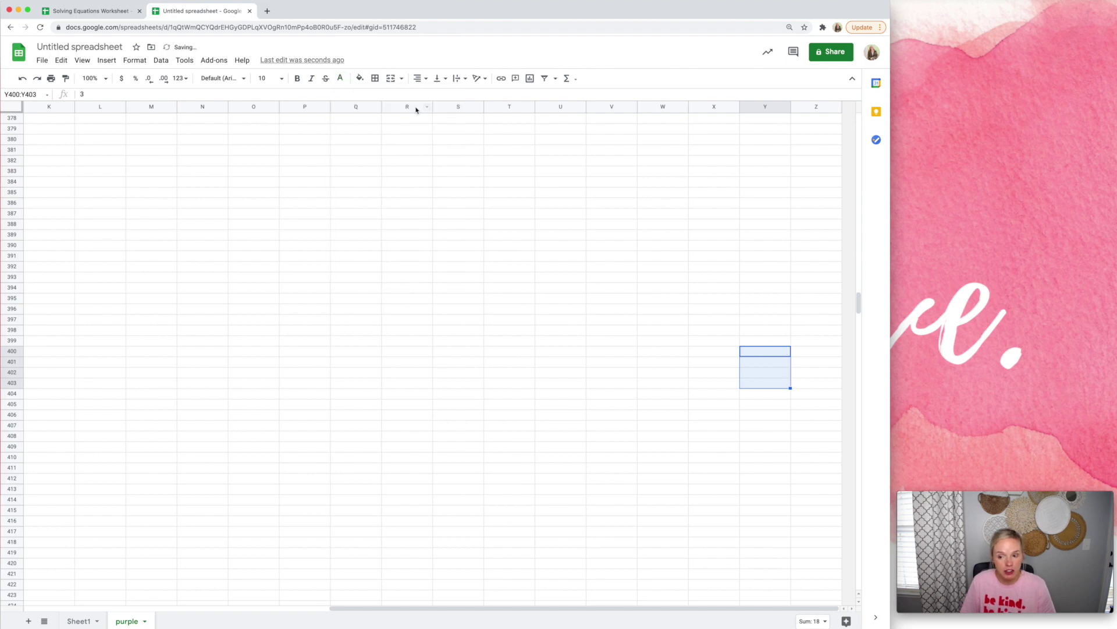
pyautogui.scroll(20, 275, 299)
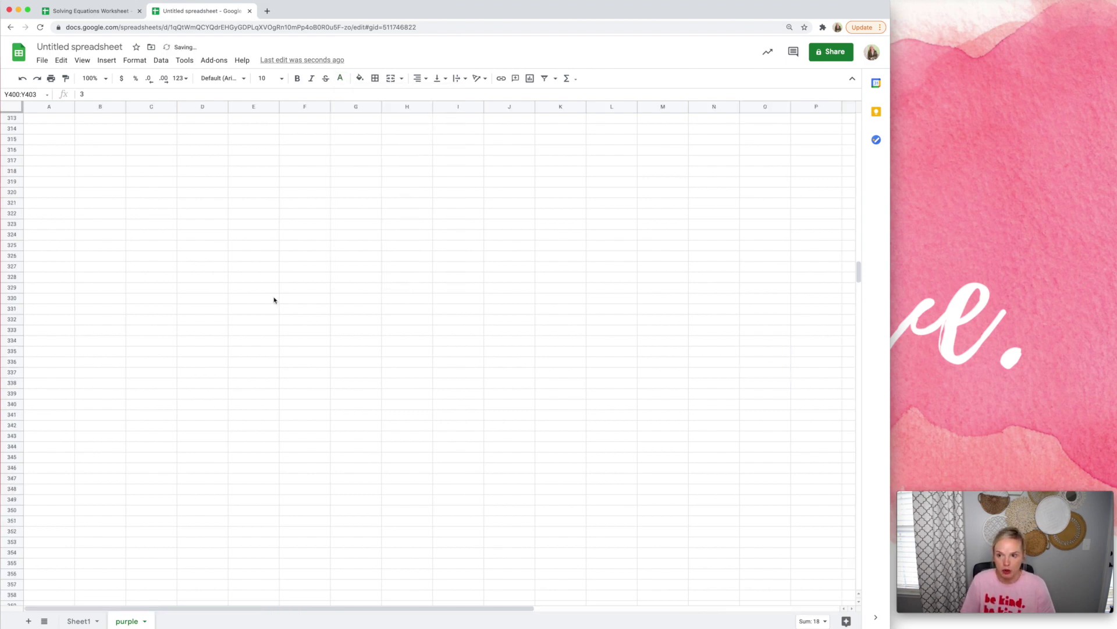
pyautogui.scroll(8, 274, 300)
pyautogui.hscroll(-5, 274, 300)
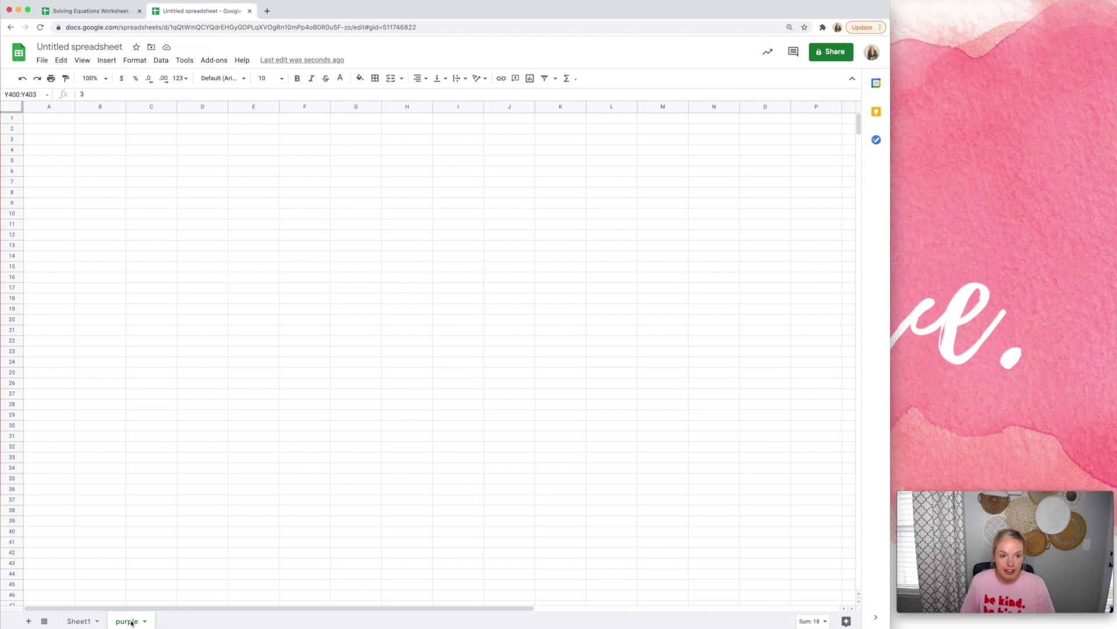
pyautogui.click(163, 61)
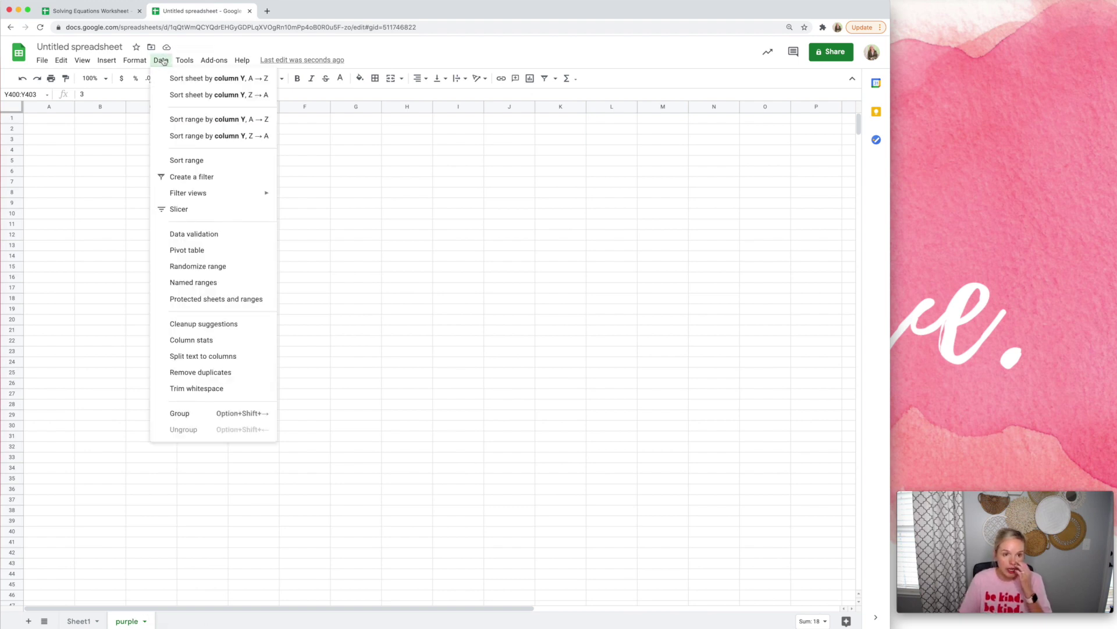
# Step: Protect the whole purple sheet so only you can edit it, dismissing the already-protected error
pyautogui.click(218, 300)
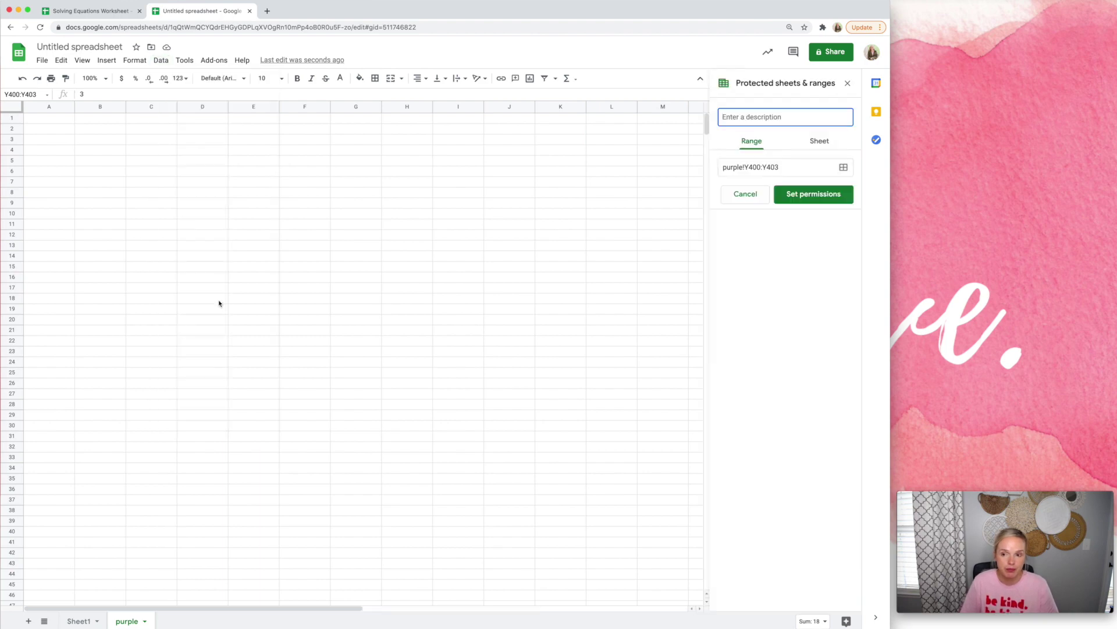
pyautogui.click(814, 141)
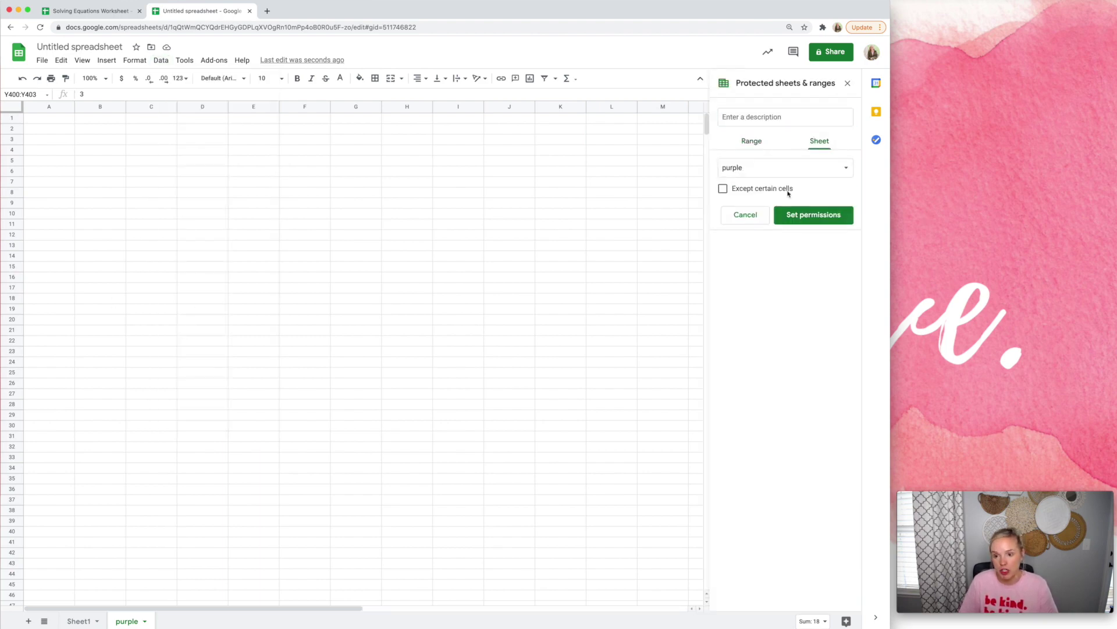
pyautogui.click(811, 221)
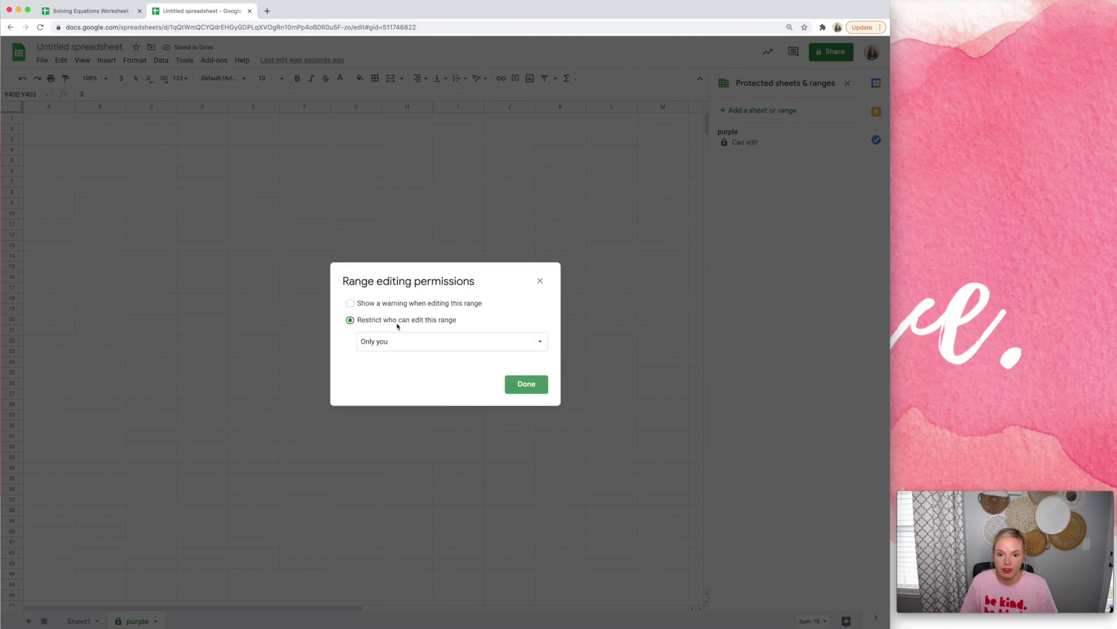
pyautogui.click(540, 283)
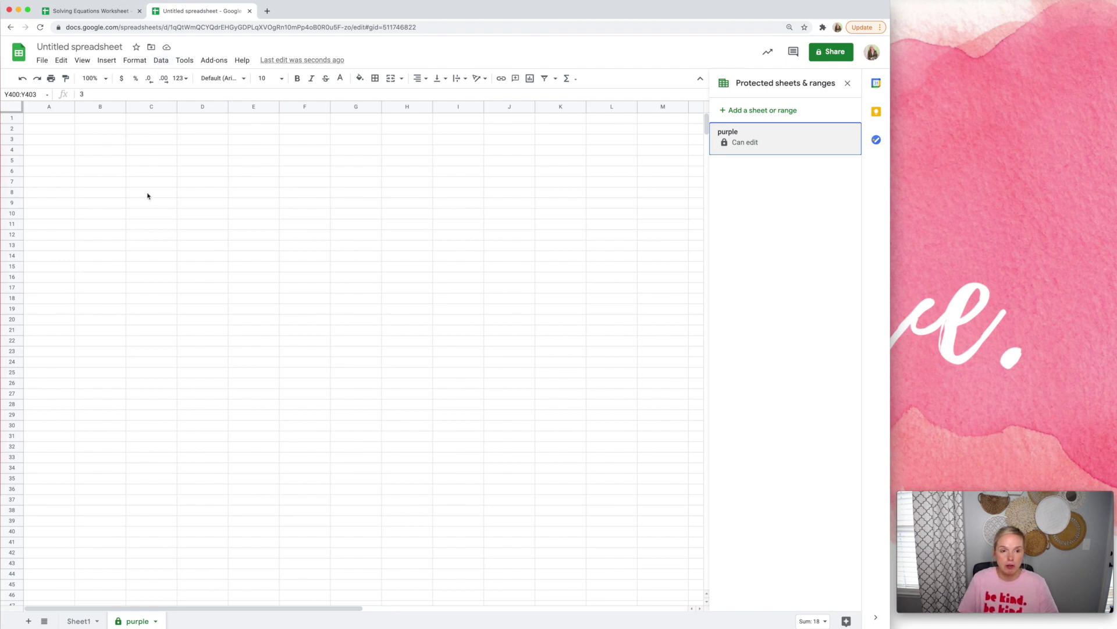
pyautogui.click(160, 60)
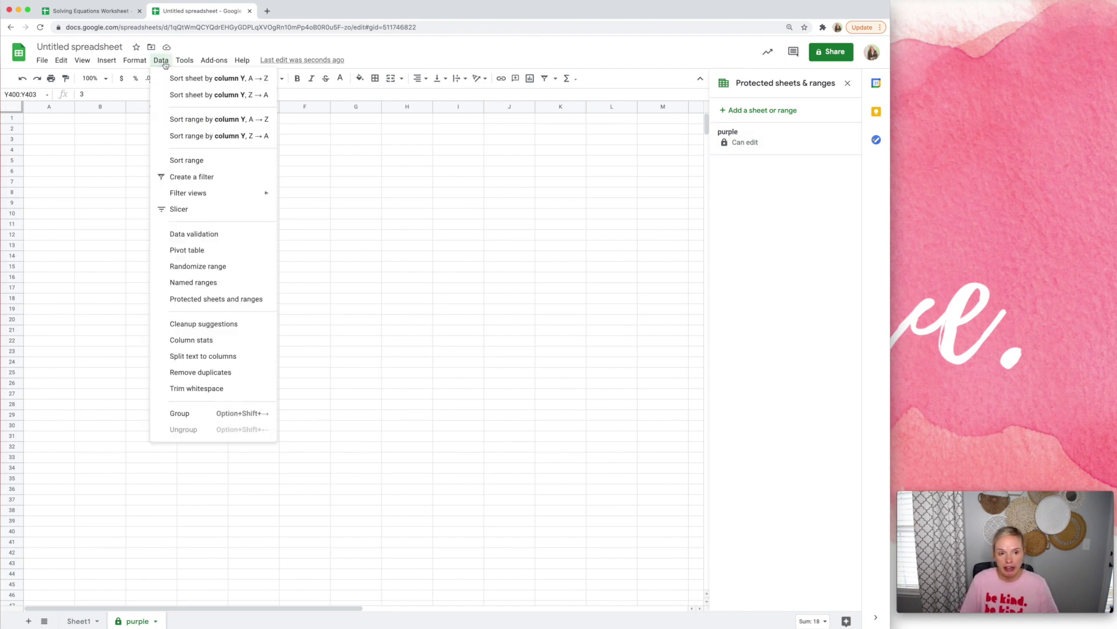
pyautogui.click(216, 299)
pyautogui.click(822, 144)
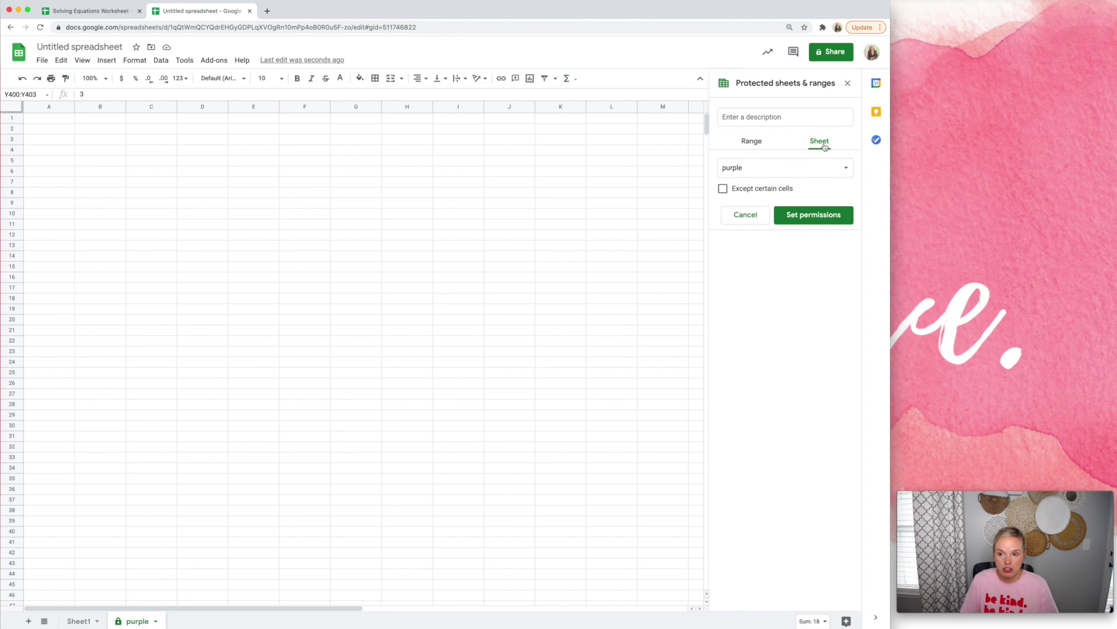
pyautogui.click(815, 217)
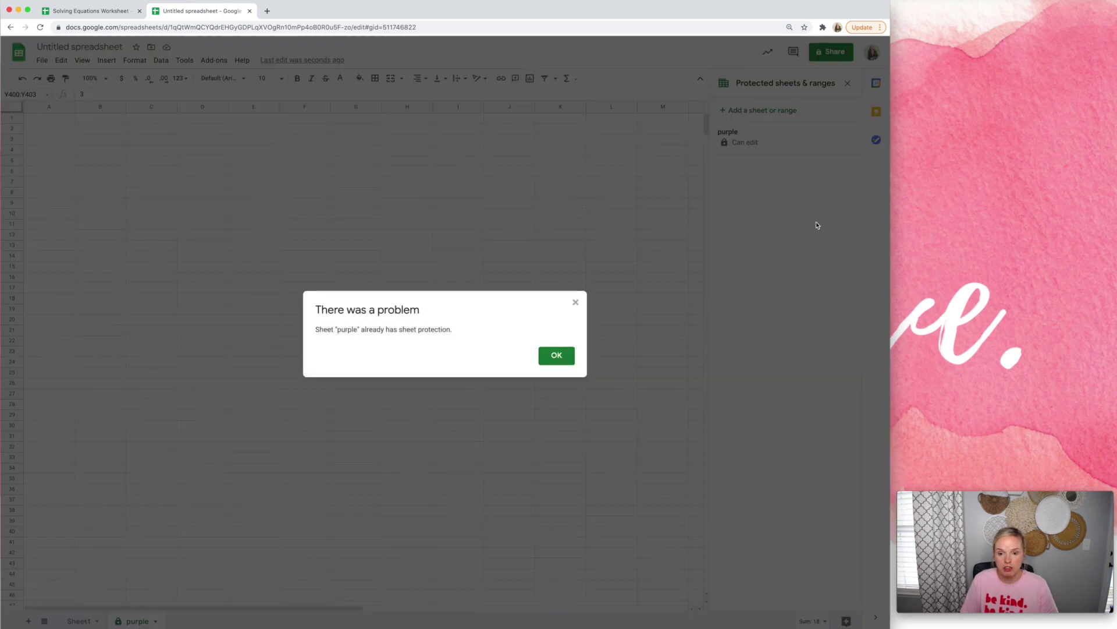
pyautogui.click(549, 358)
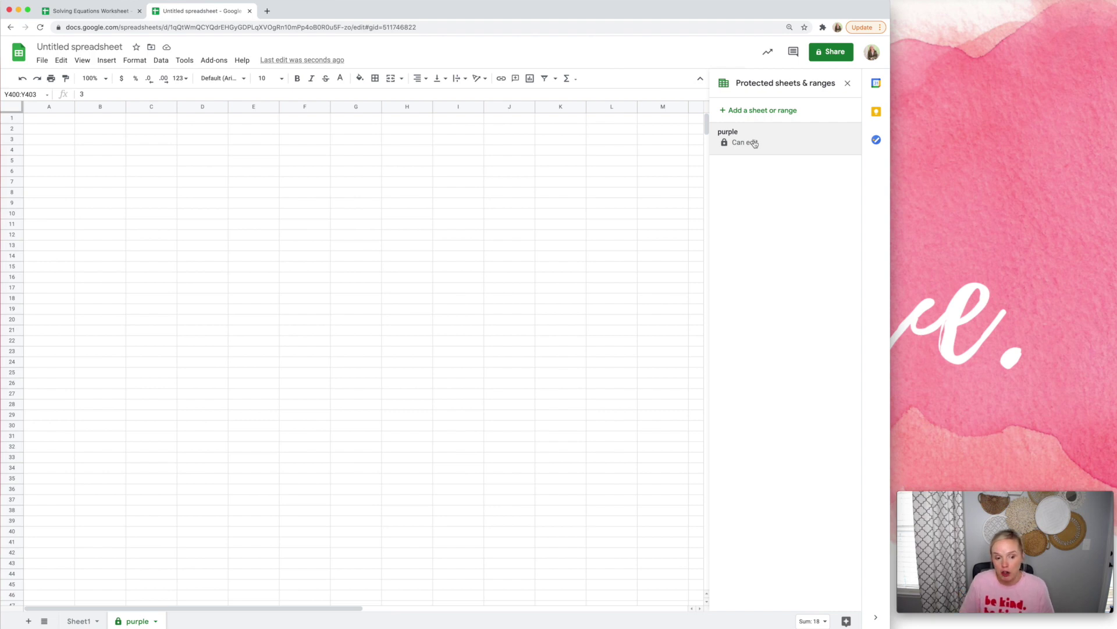
# Step: Hide the purple sheet and confirm it is listed under View > Hidden sheets
pyautogui.rightClick(132, 621)
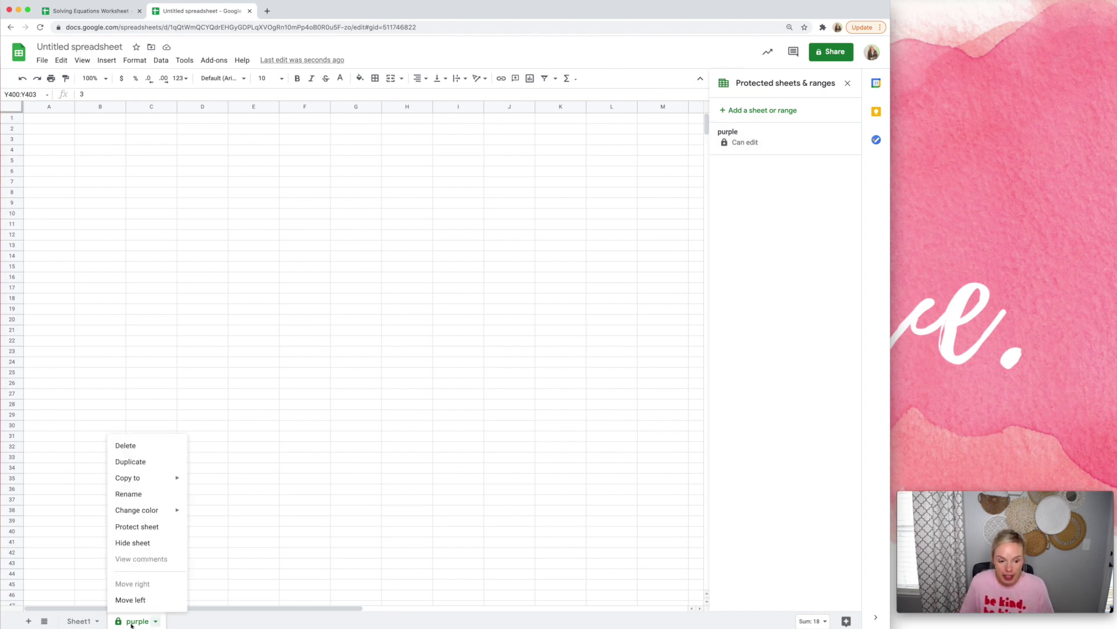
pyautogui.click(138, 542)
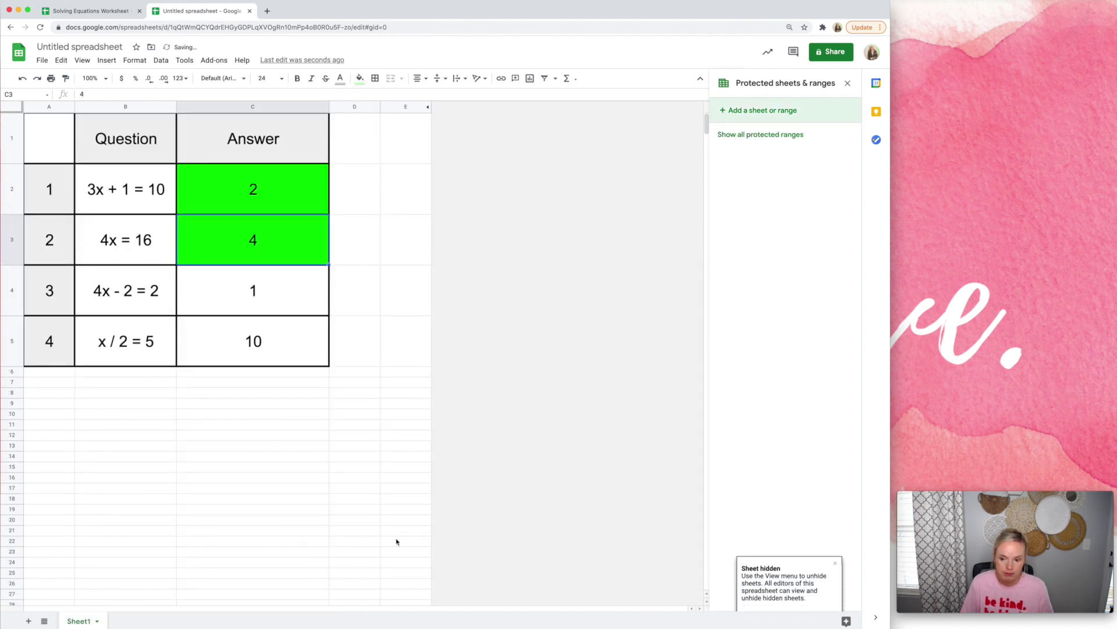
pyautogui.click(847, 82)
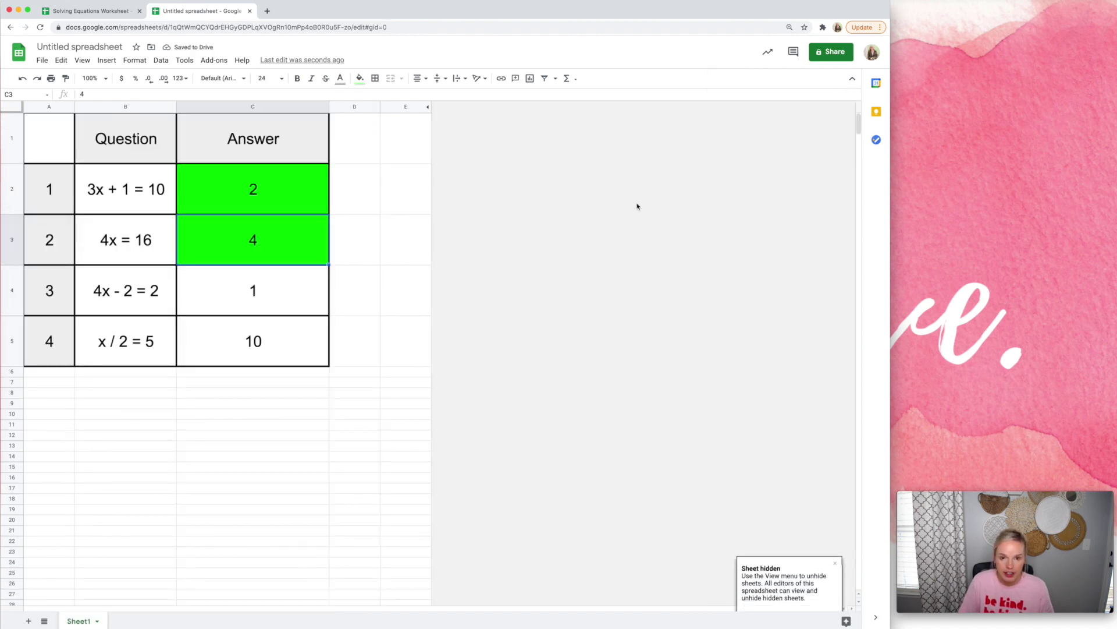
pyautogui.click(545, 201)
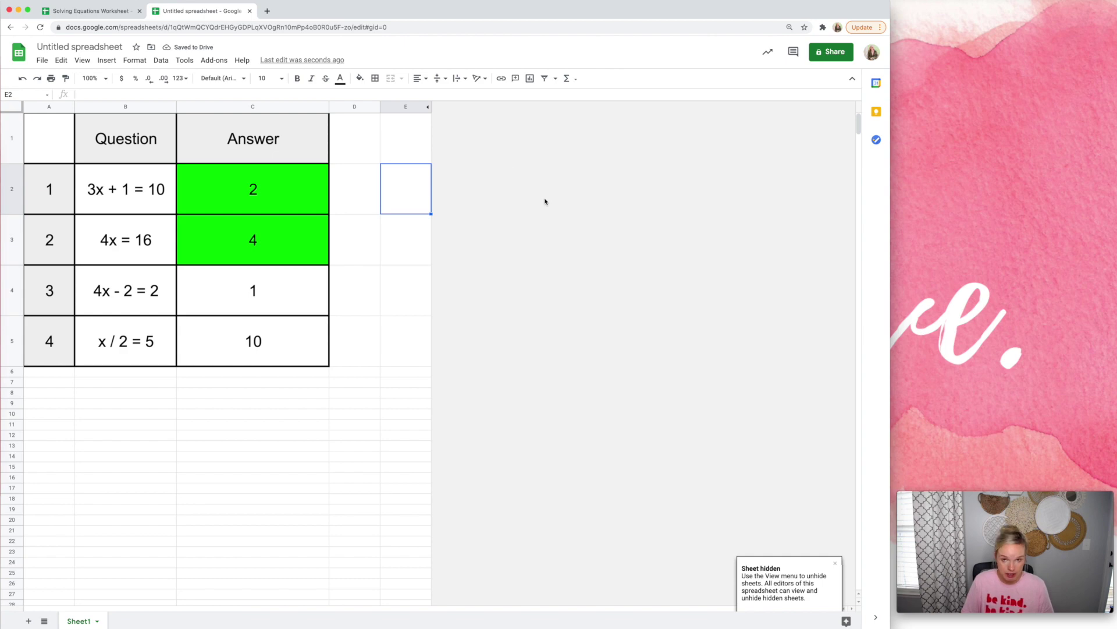
pyautogui.click(82, 60)
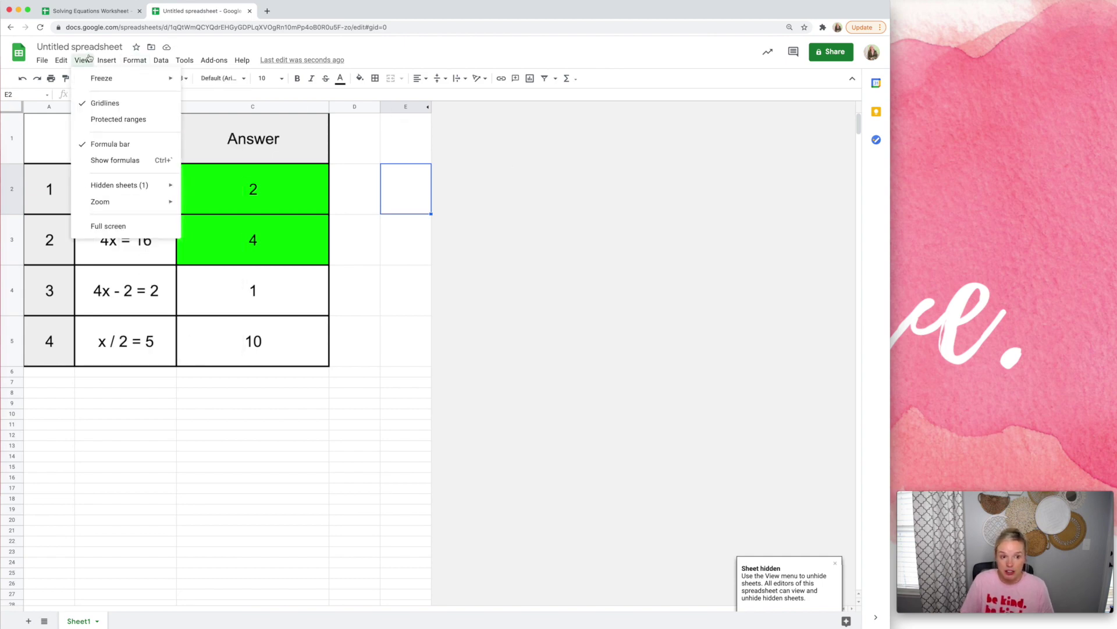
pyautogui.click(604, 265)
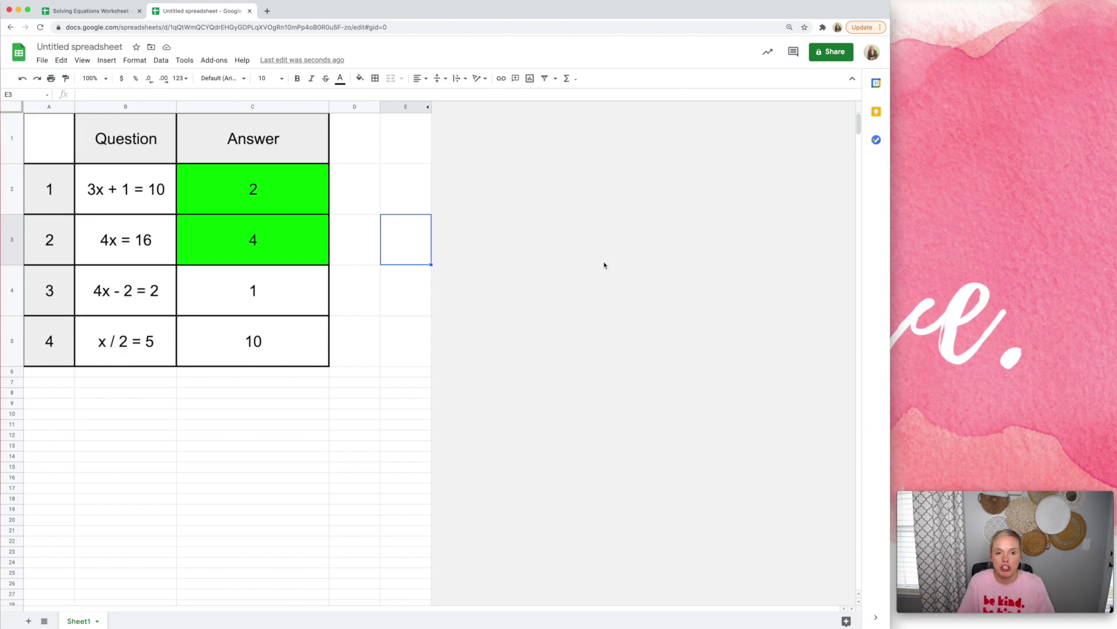
# Step: In the Solving Equations Worksheet, look over the Hey answer-key sheet, then return to Sheet1
pyautogui.click(102, 17)
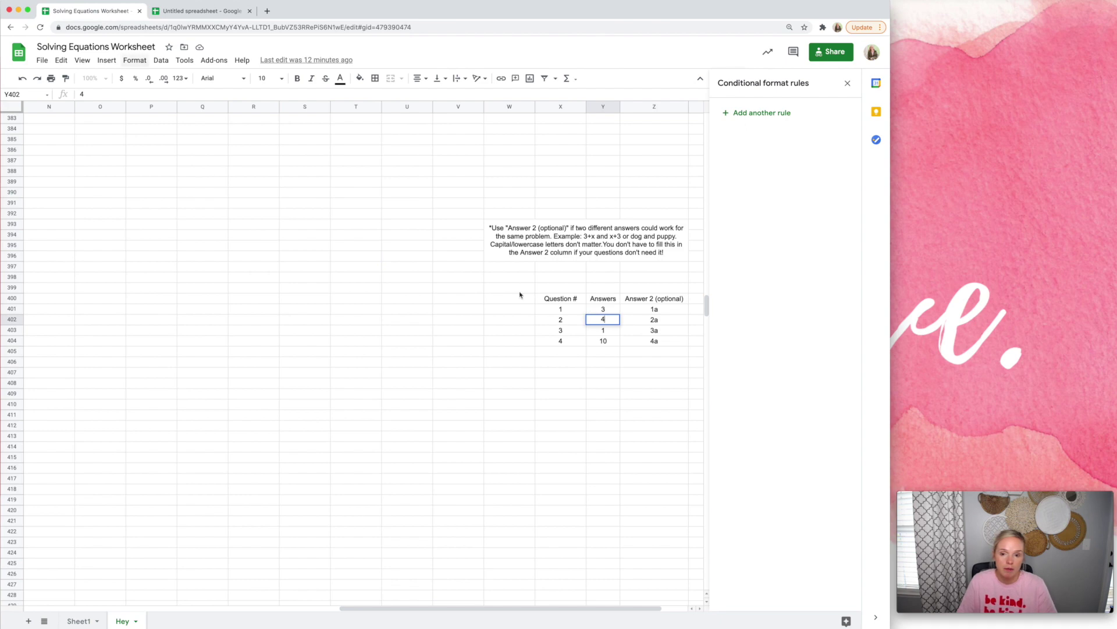
pyautogui.click(86, 619)
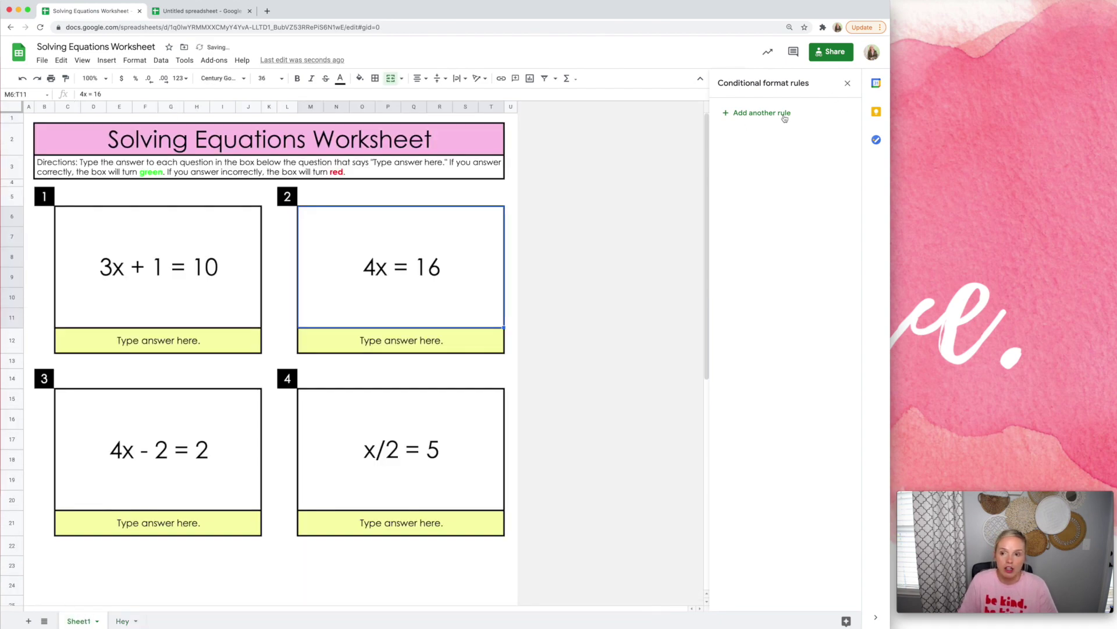
pyautogui.click(847, 83)
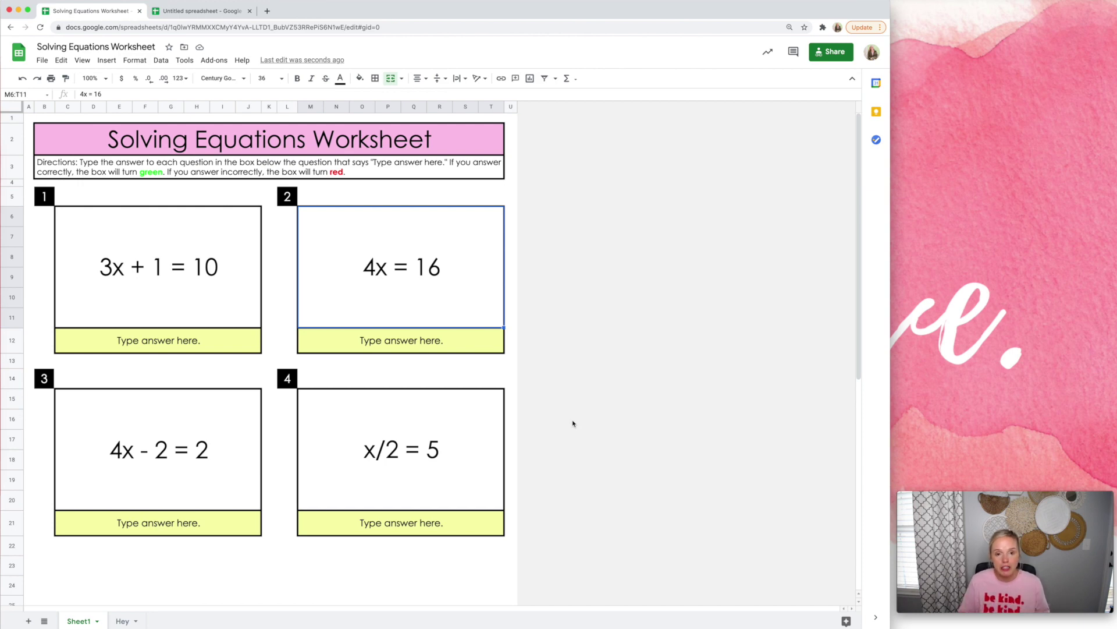
pyautogui.click(123, 621)
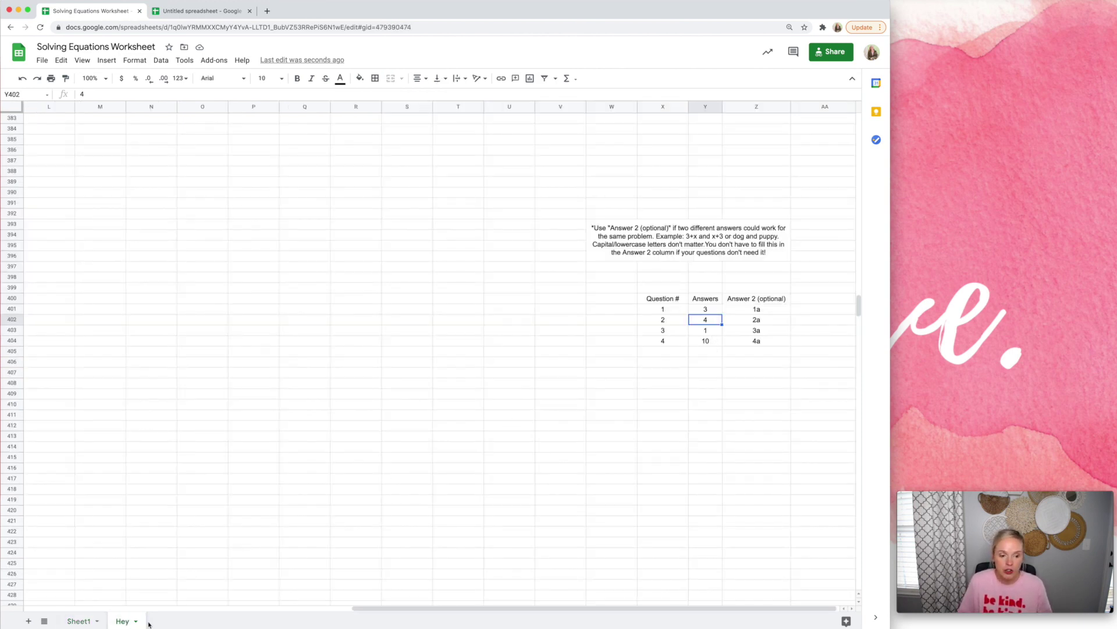
pyautogui.click(75, 621)
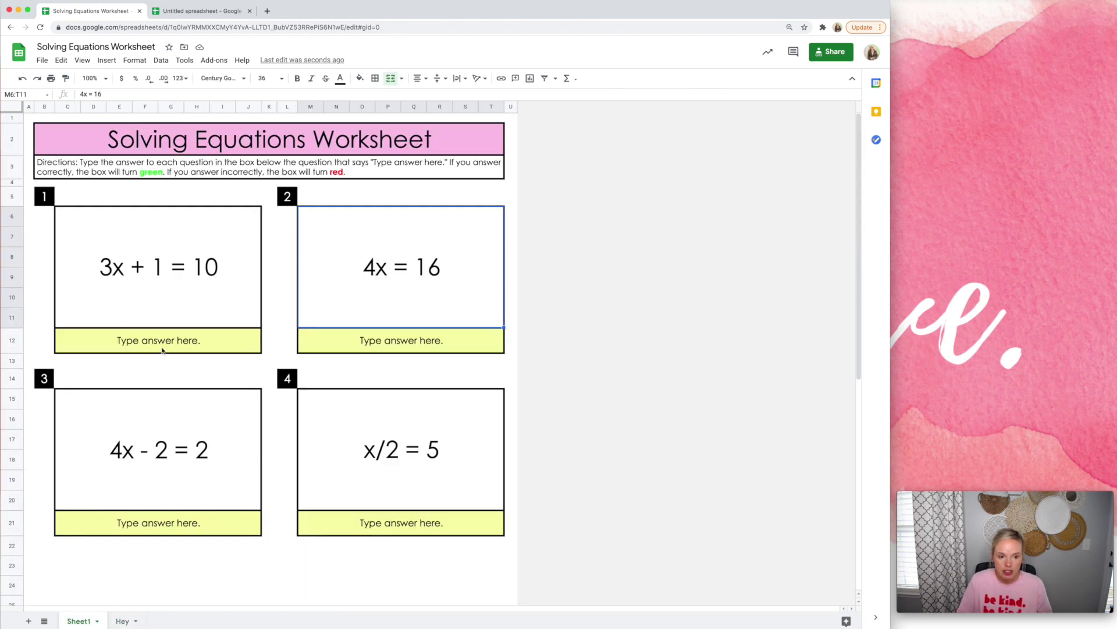
# Step: Enter 3 in the first answer box C12, then hide the Hey sheet
pyautogui.click(163, 348)
pyautogui.write('3')
pyautogui.press('Return')
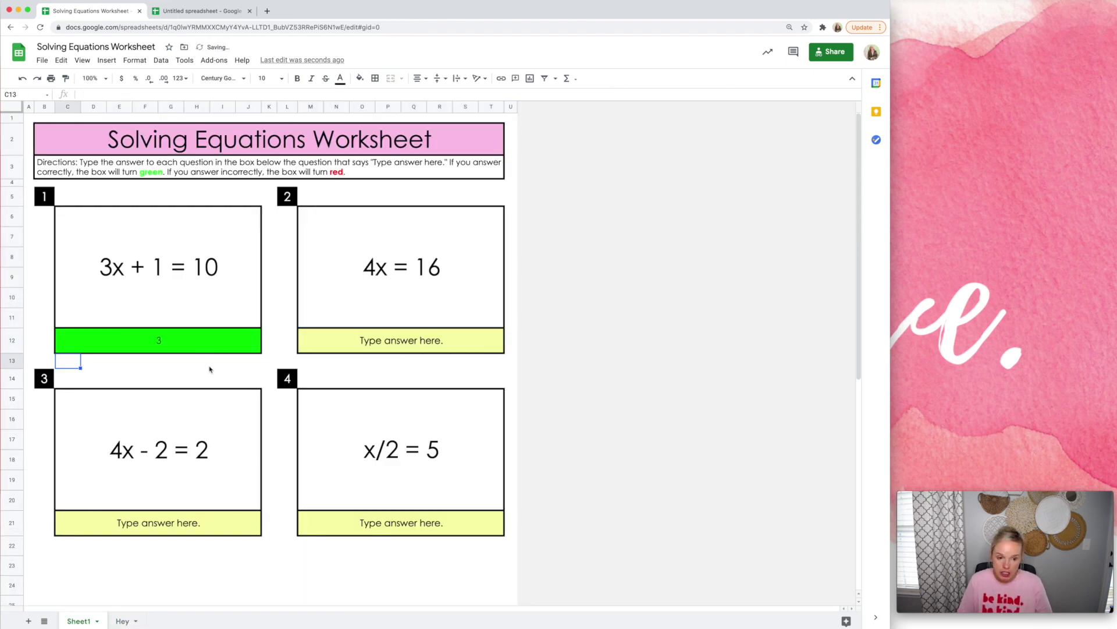
pyautogui.rightClick(124, 620)
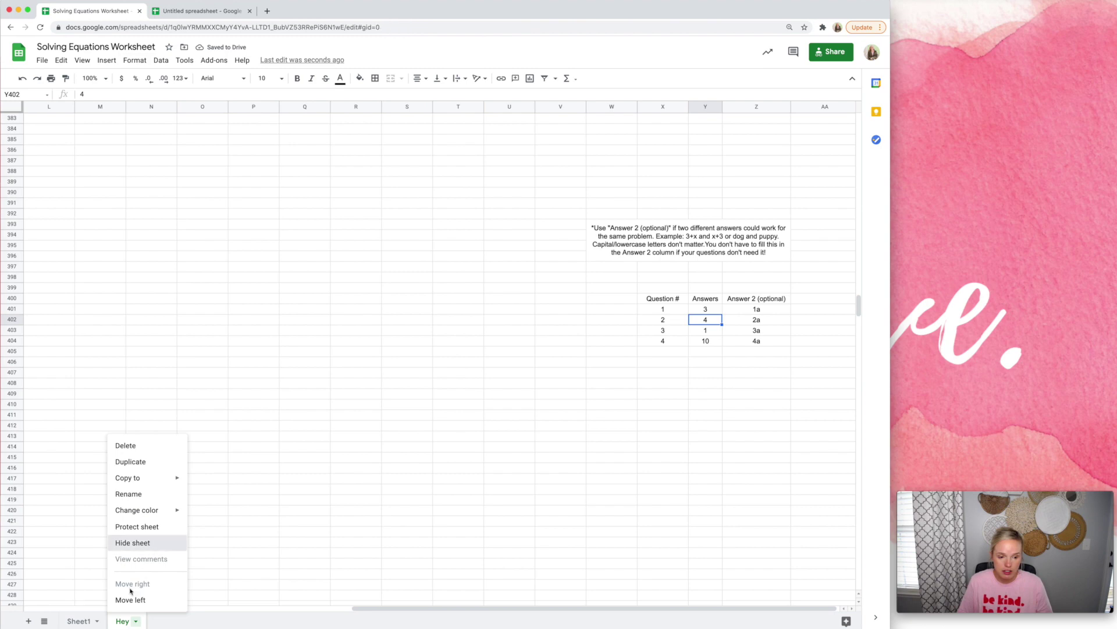
pyautogui.click(152, 543)
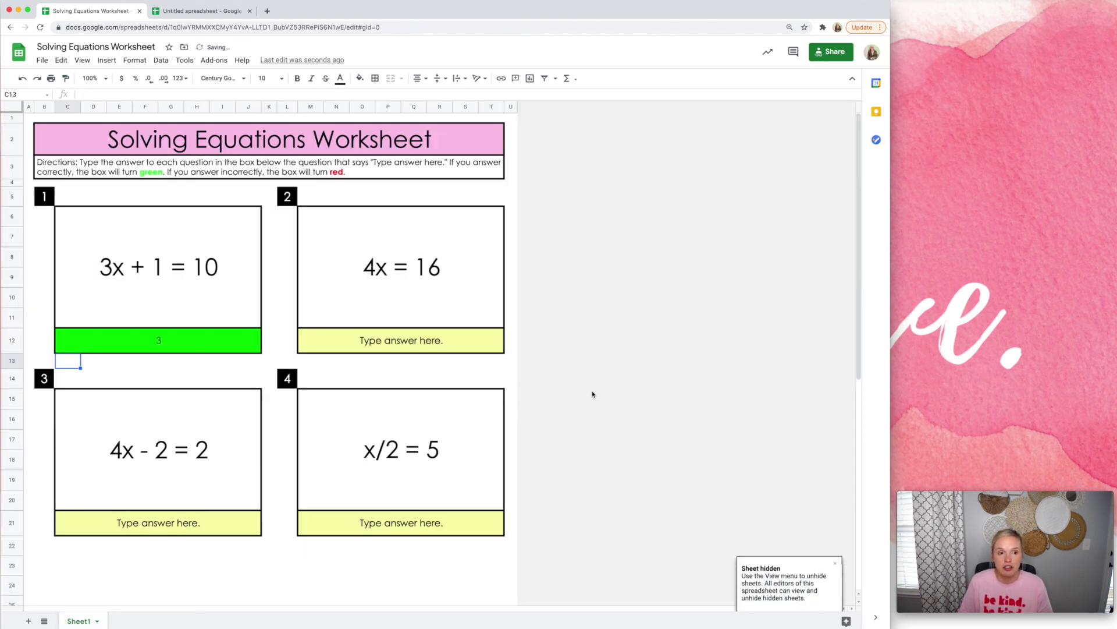